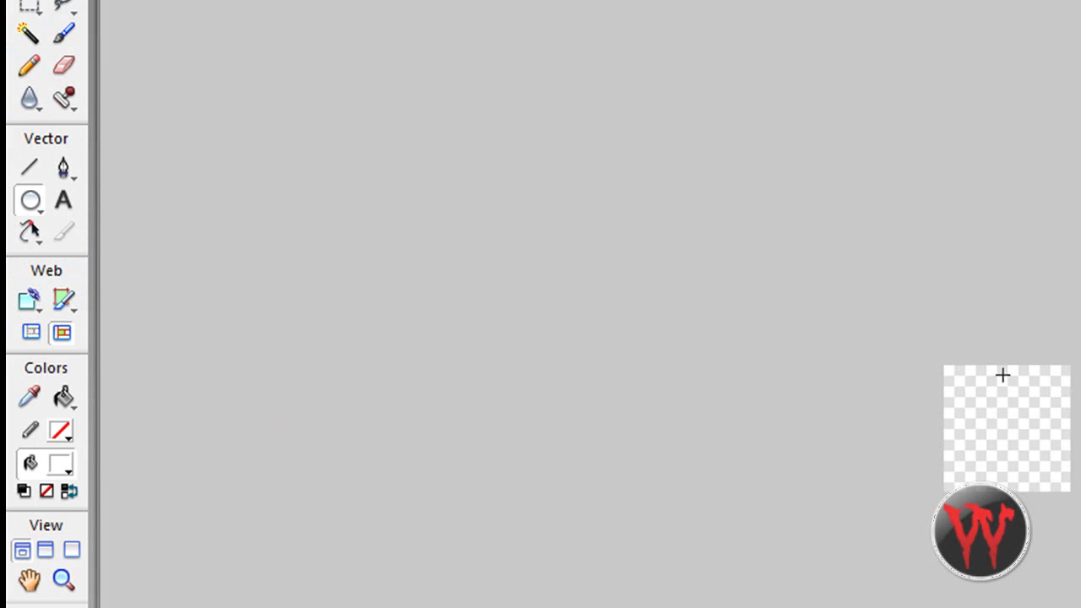
# Start a new Fireworks document sized 95 × 95 pixels with a transparent canvas
pyautogui.hotkey('alt', 'f')
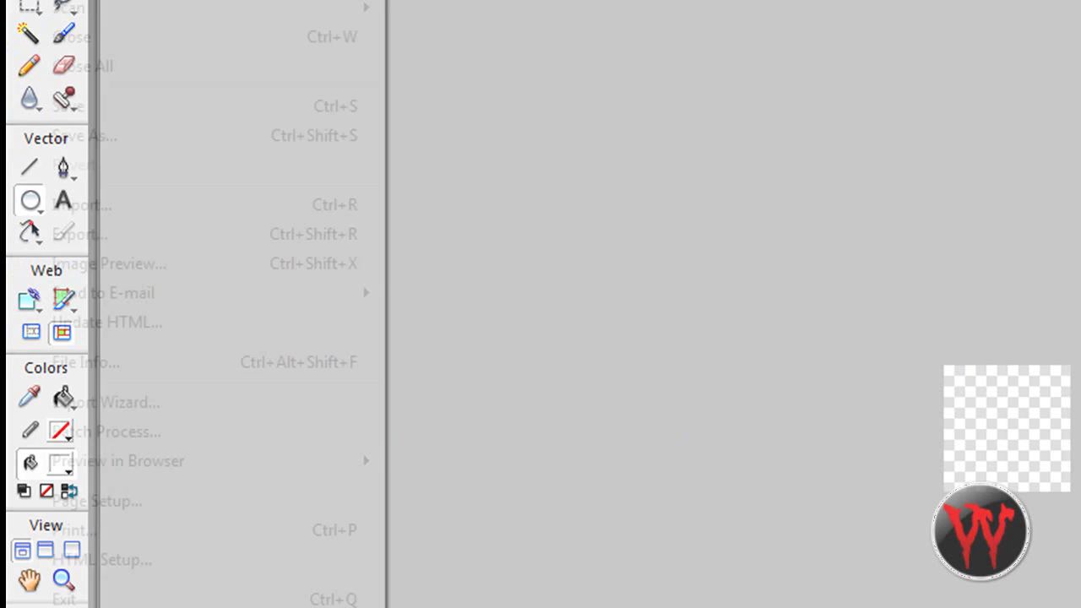
pyautogui.press('n')
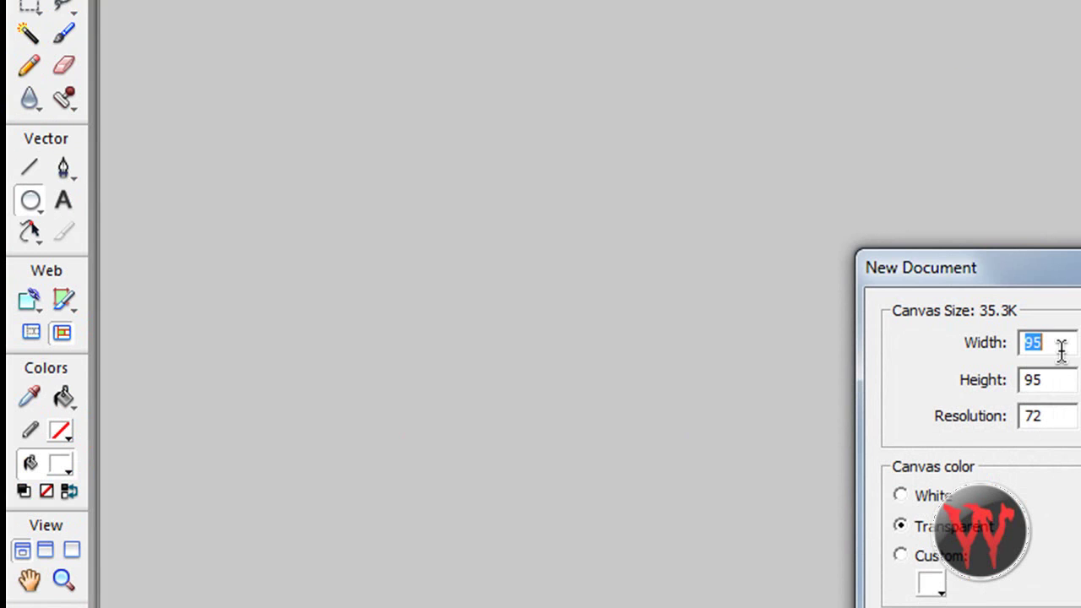
pyautogui.press('Tab')
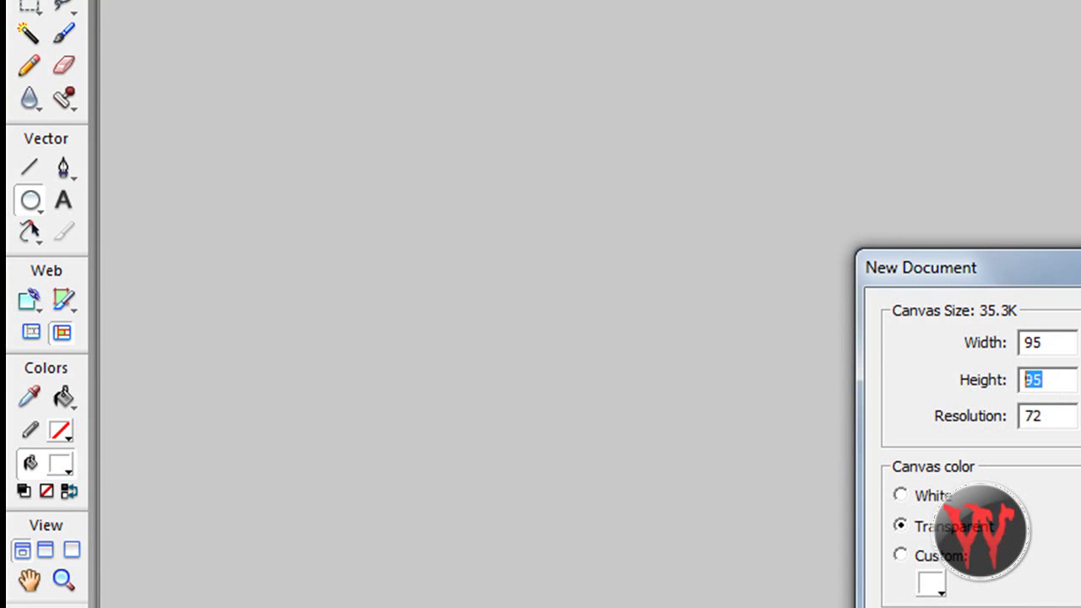
pyautogui.press('Return')
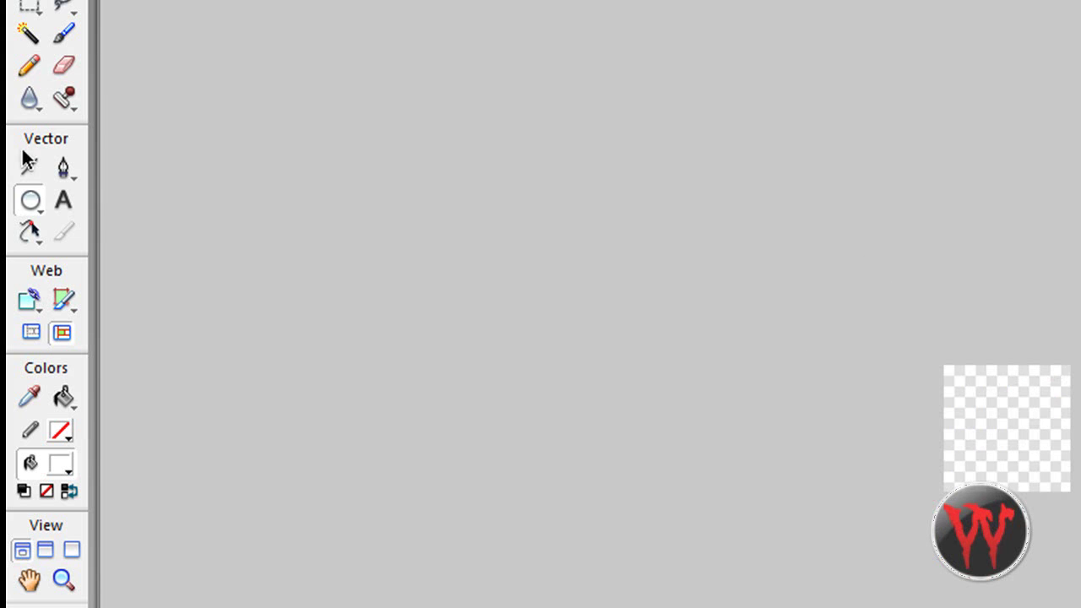
# Choose the Ellipse tool and drag a 91 × 91 circle across the canvas
pyautogui.click(36, 212)
pyautogui.click(77, 224)
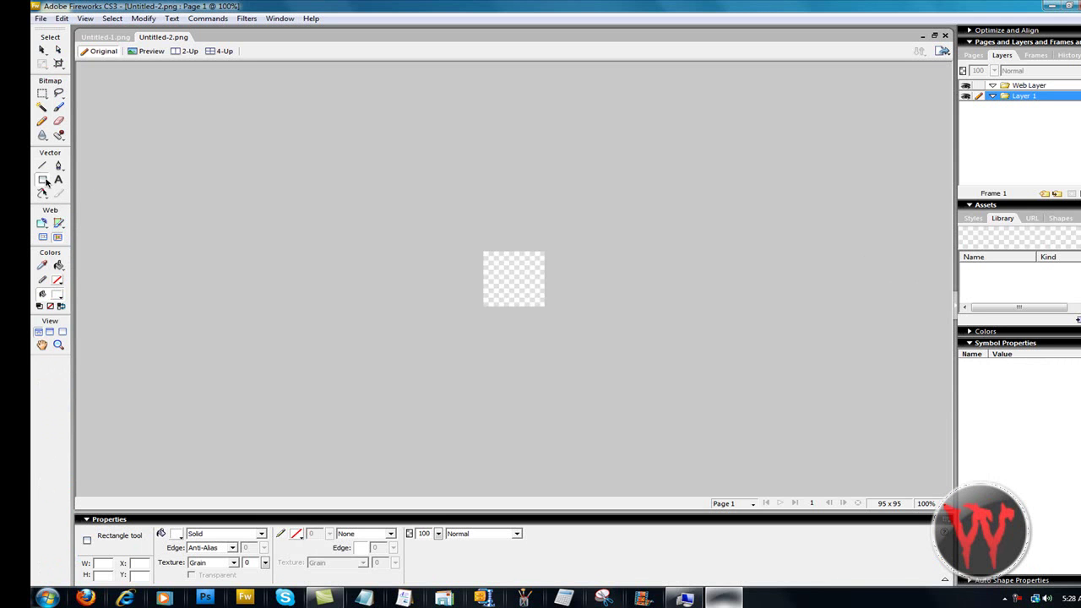
pyautogui.click(46, 180)
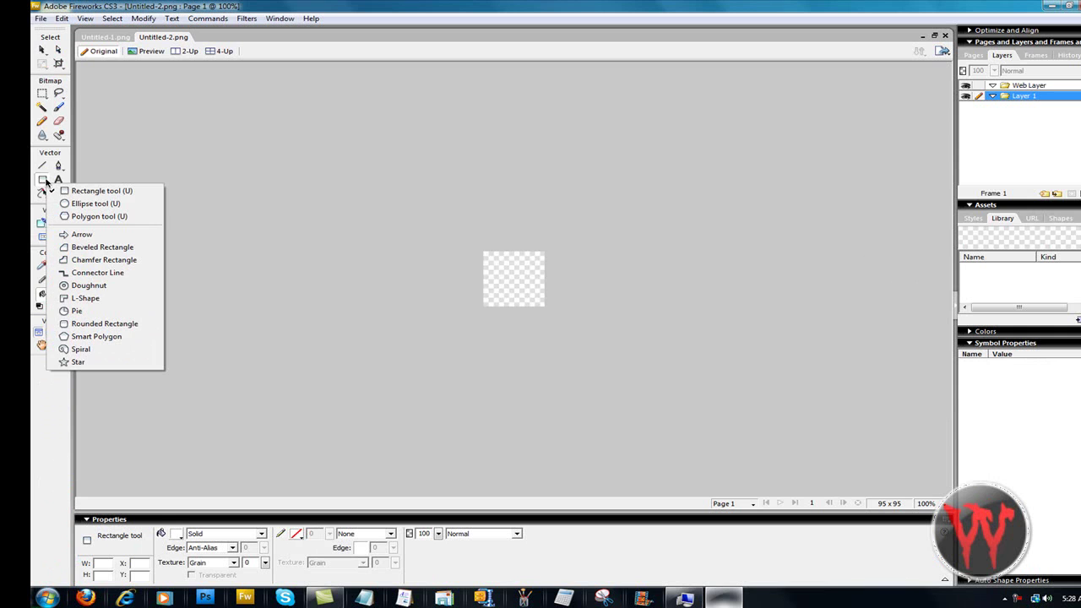
pyautogui.click(95, 206)
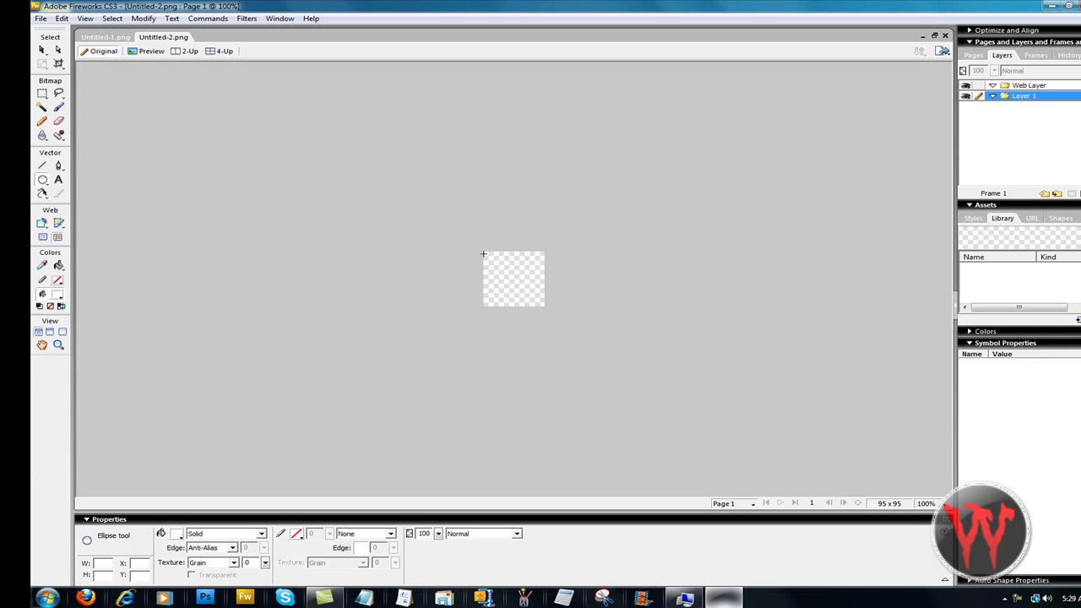
pyautogui.moveTo(484, 253); pyautogui.dragTo(533, 306)
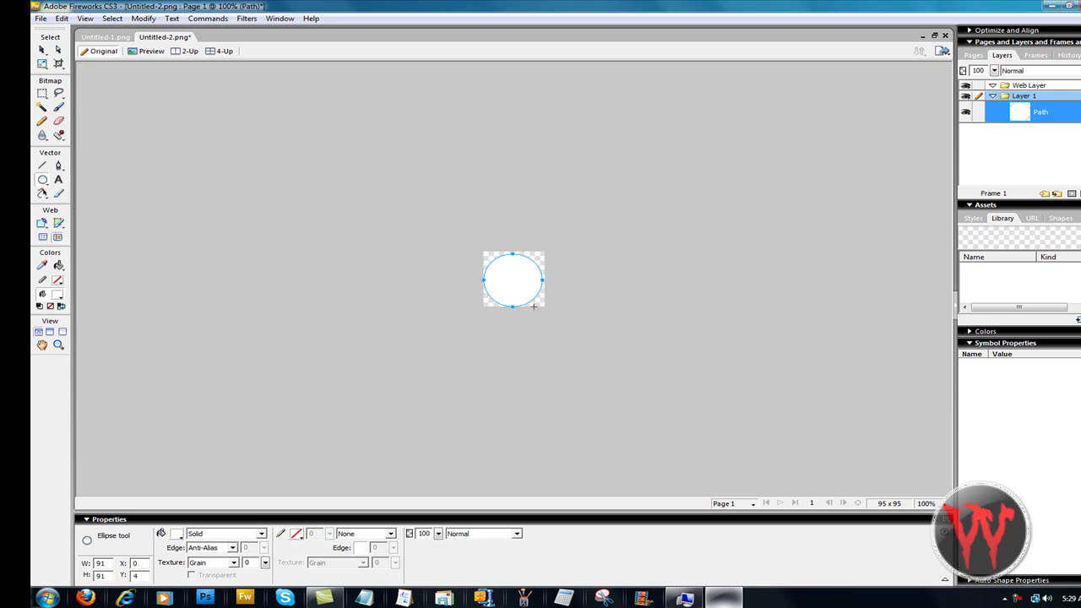
pyautogui.click(43, 49)
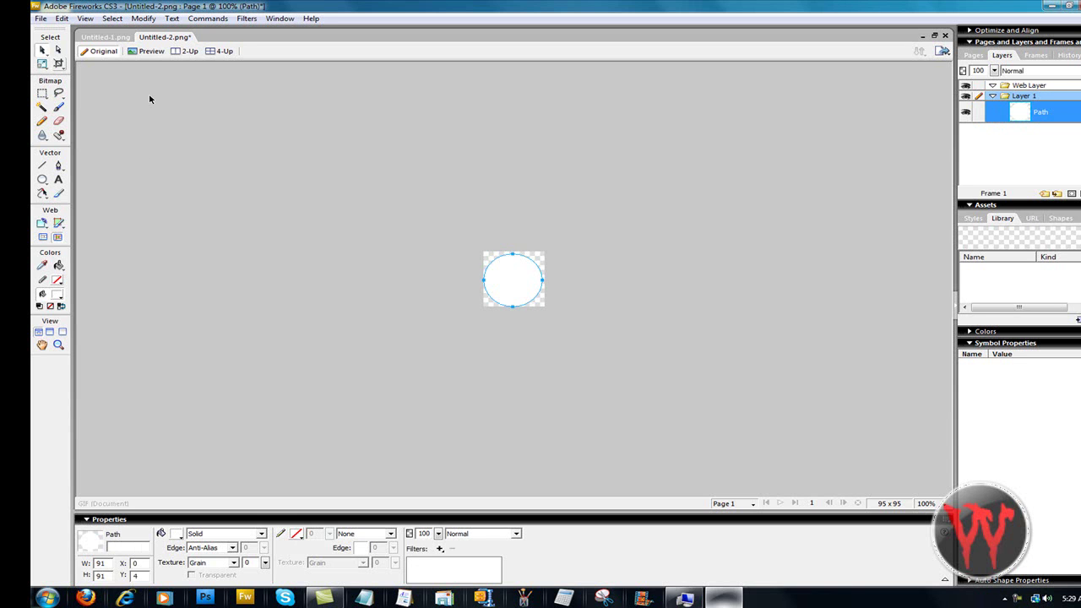
# Fill the circle with solid black
pyautogui.click(621, 310)
pyautogui.click(514, 301)
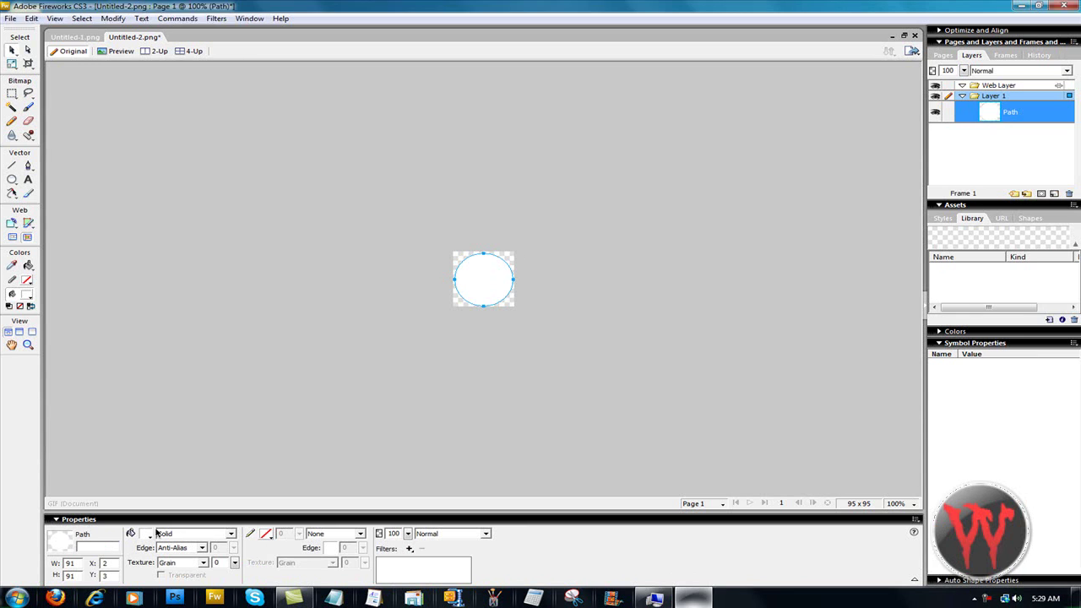
pyautogui.click(148, 533)
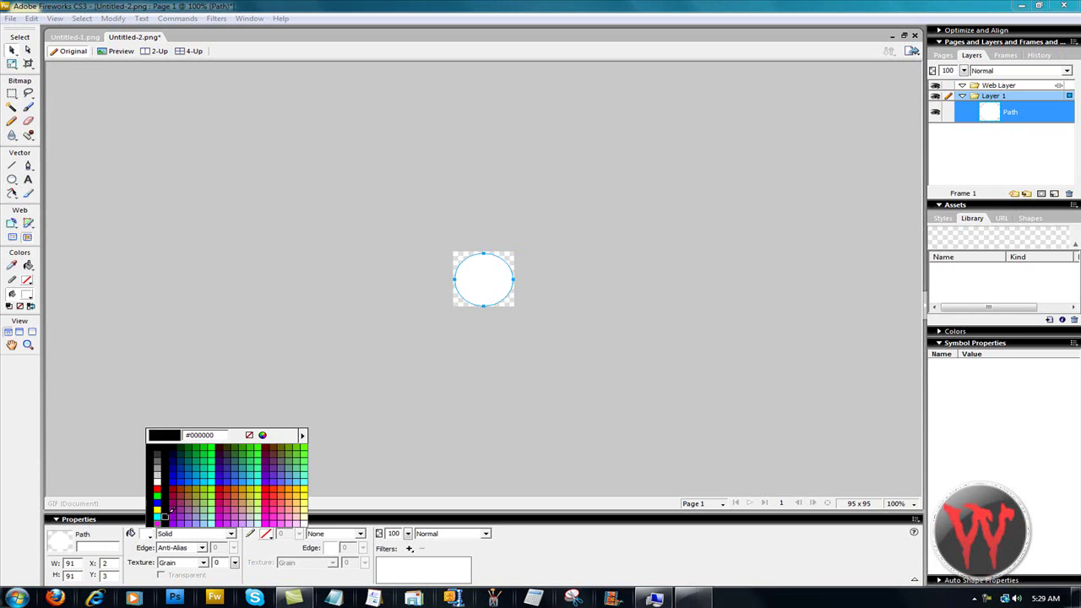
pyautogui.click(155, 381)
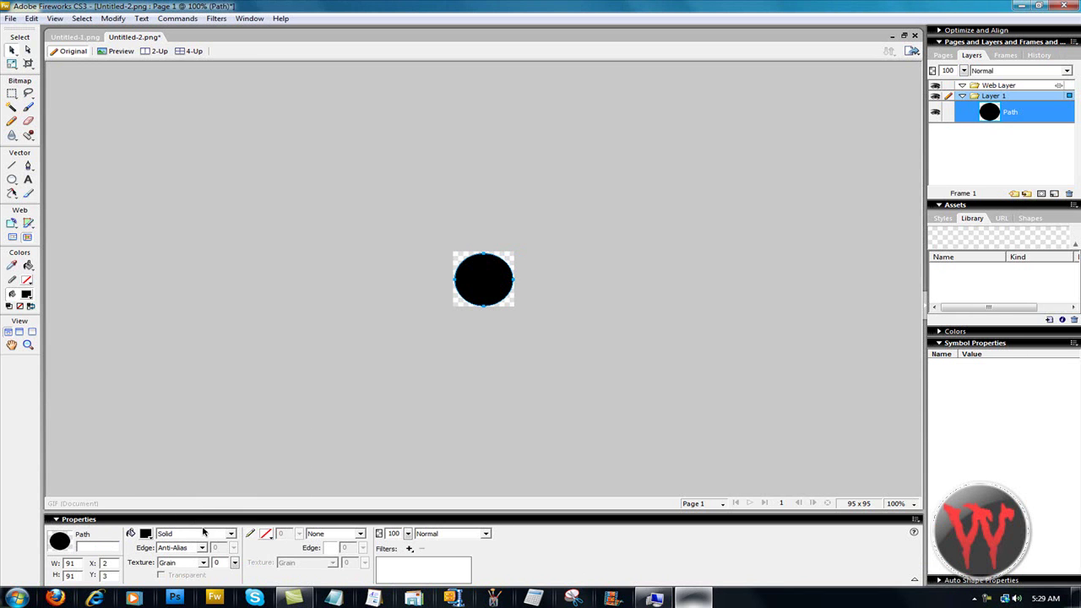
# Scale the black circle down to 84 × 84 pixels
pyautogui.click(621, 341)
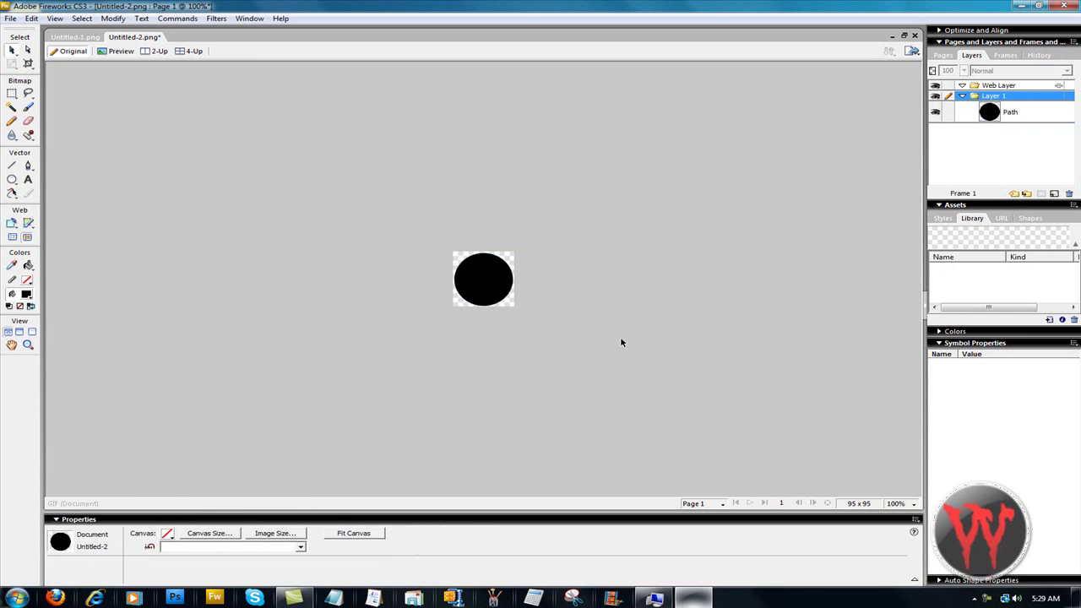
pyautogui.click(483, 289)
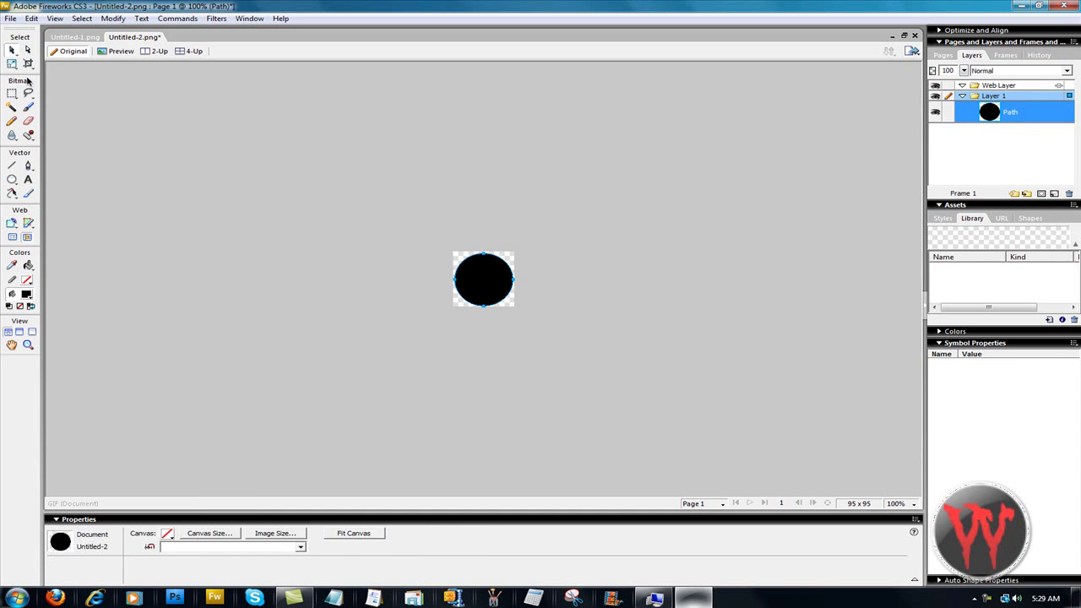
pyautogui.click(12, 64)
pyautogui.moveTo(512, 306); pyautogui.dragTo(469, 281)
pyautogui.click(12, 49)
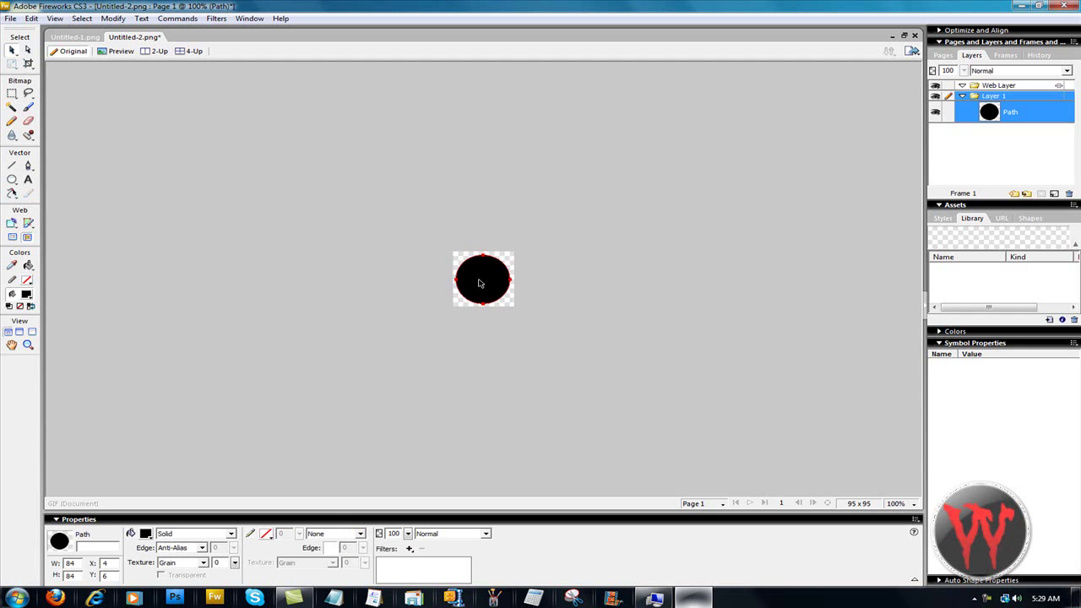
# Give the black circle a white 1-Pixel Soft stroke 6 pixels thick
pyautogui.click(330, 424)
pyautogui.click(482, 279)
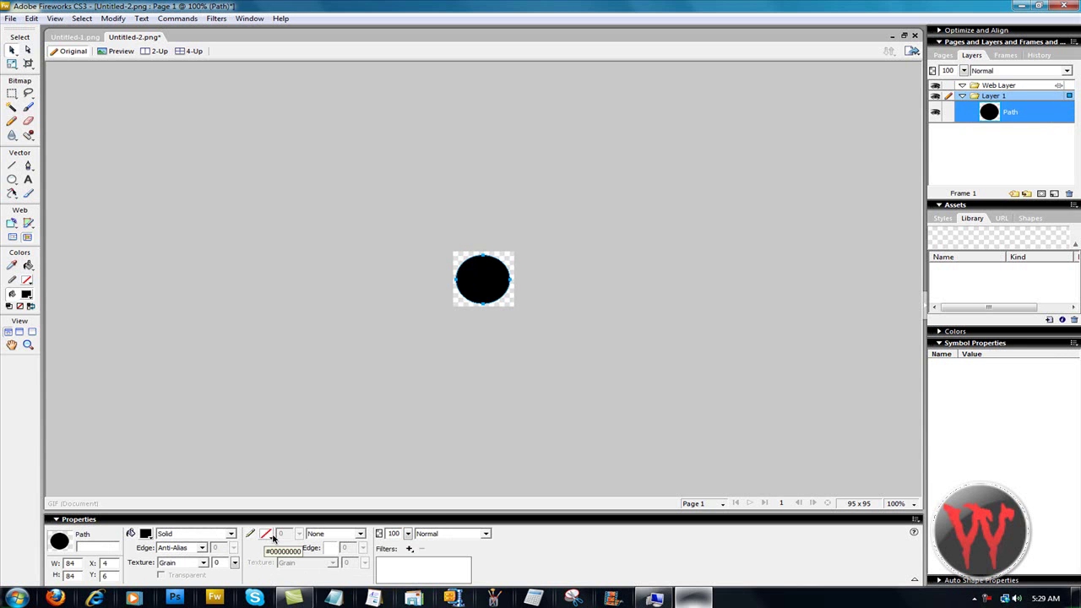
pyautogui.click(268, 535)
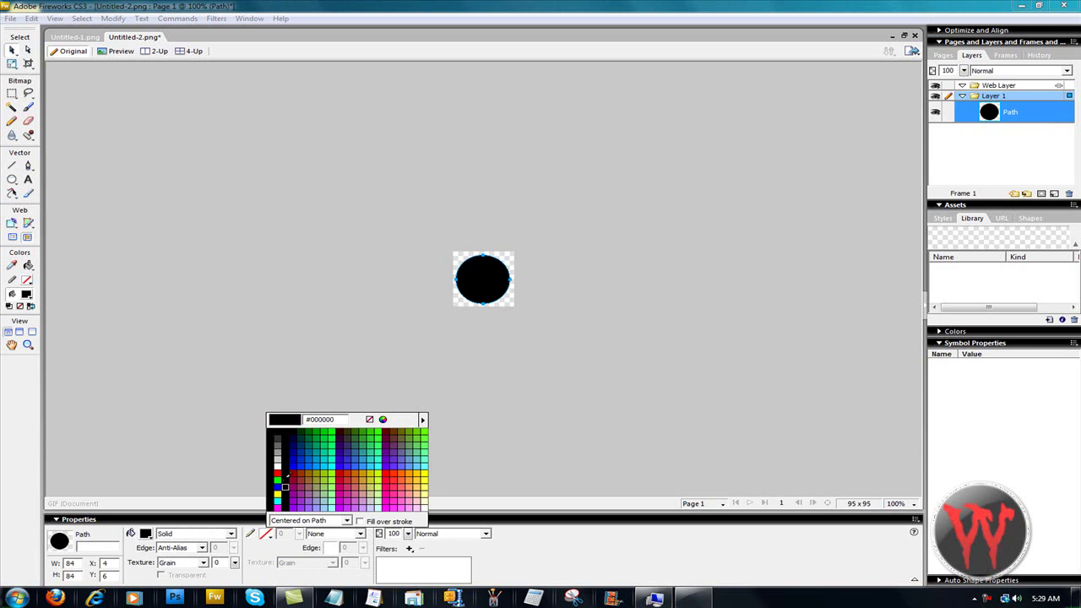
pyautogui.click(285, 485)
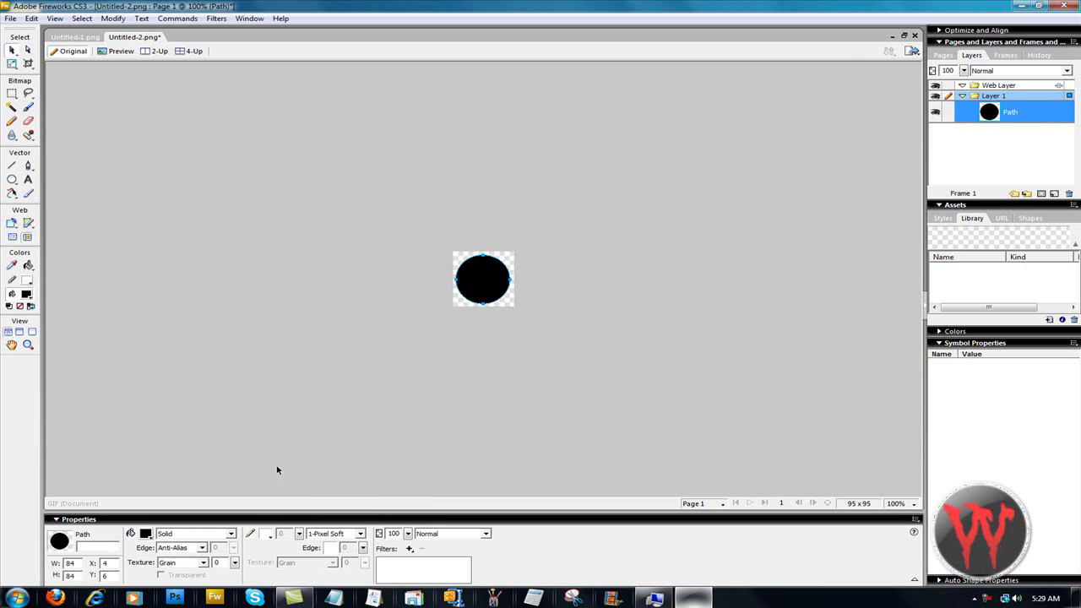
pyautogui.click(264, 535)
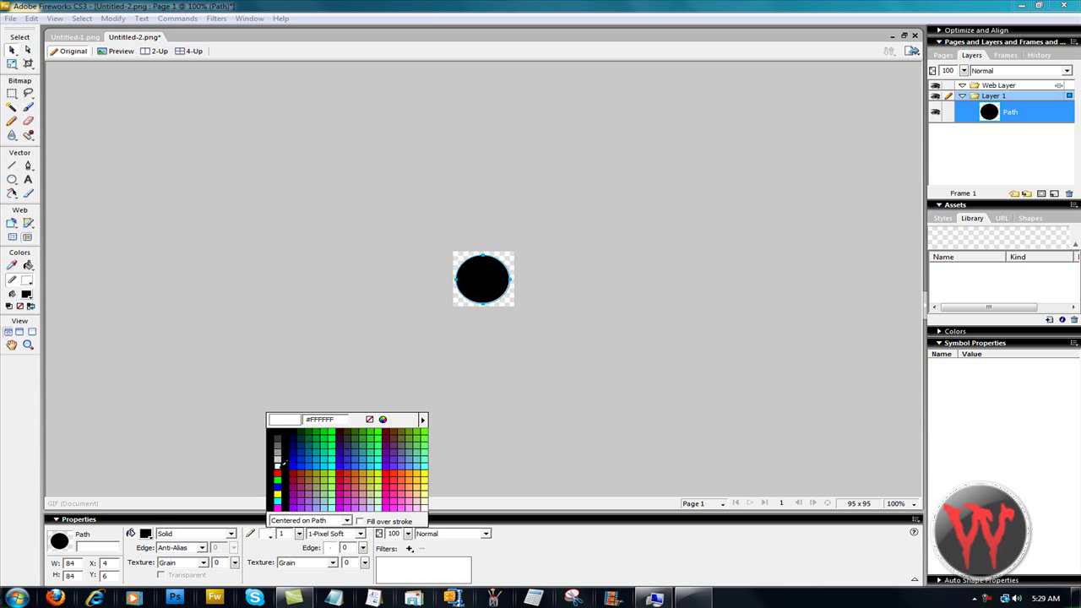
pyautogui.click(282, 464)
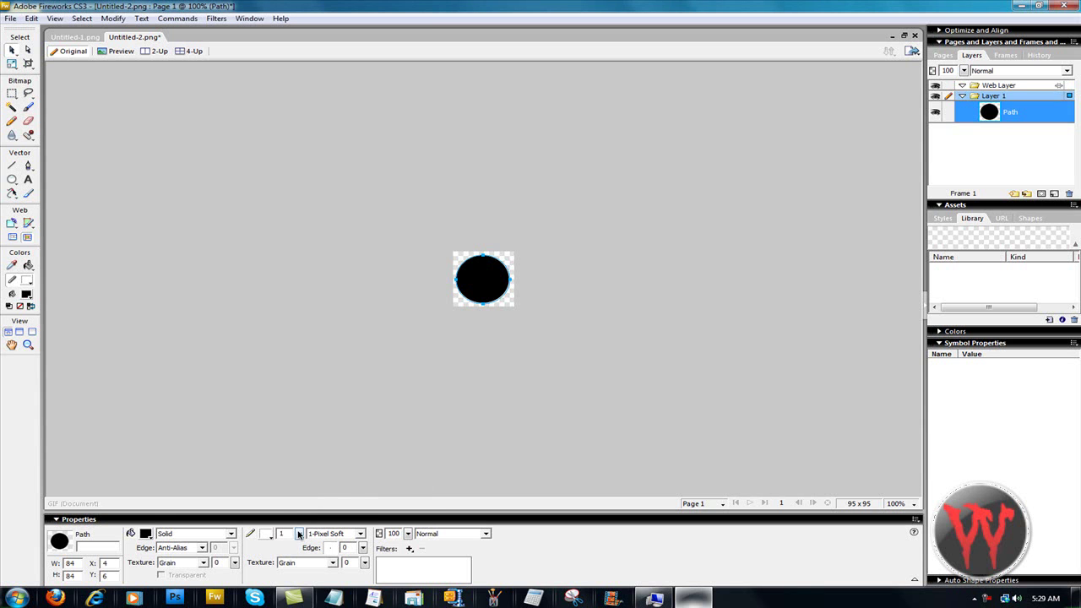
pyautogui.moveTo(298, 535); pyautogui.dragTo(298, 532)
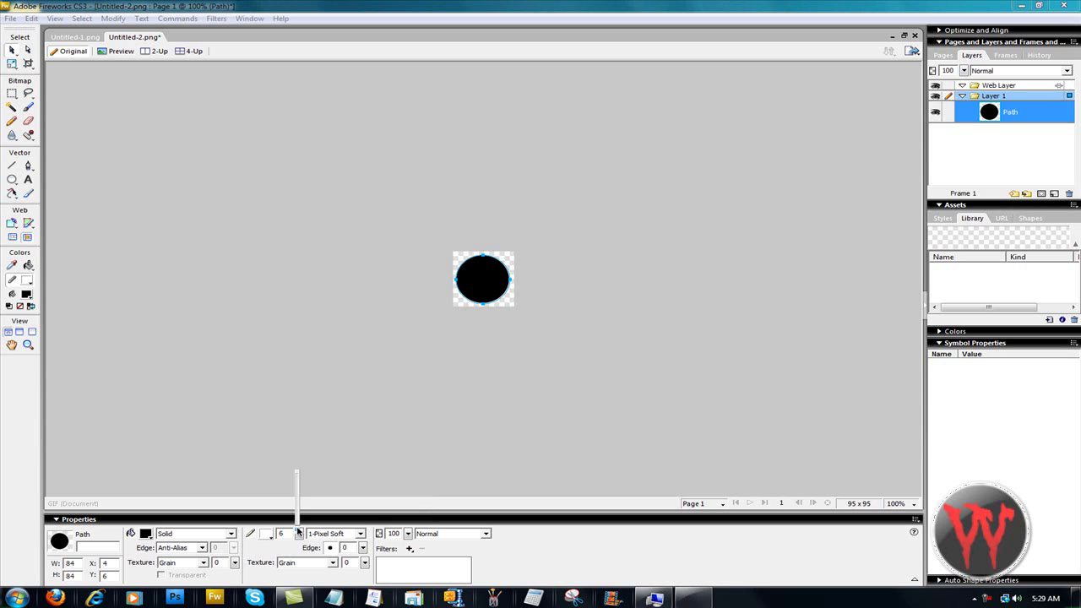
pyautogui.moveTo(298, 532); pyautogui.dragTo(298, 532)
pyautogui.click(418, 409)
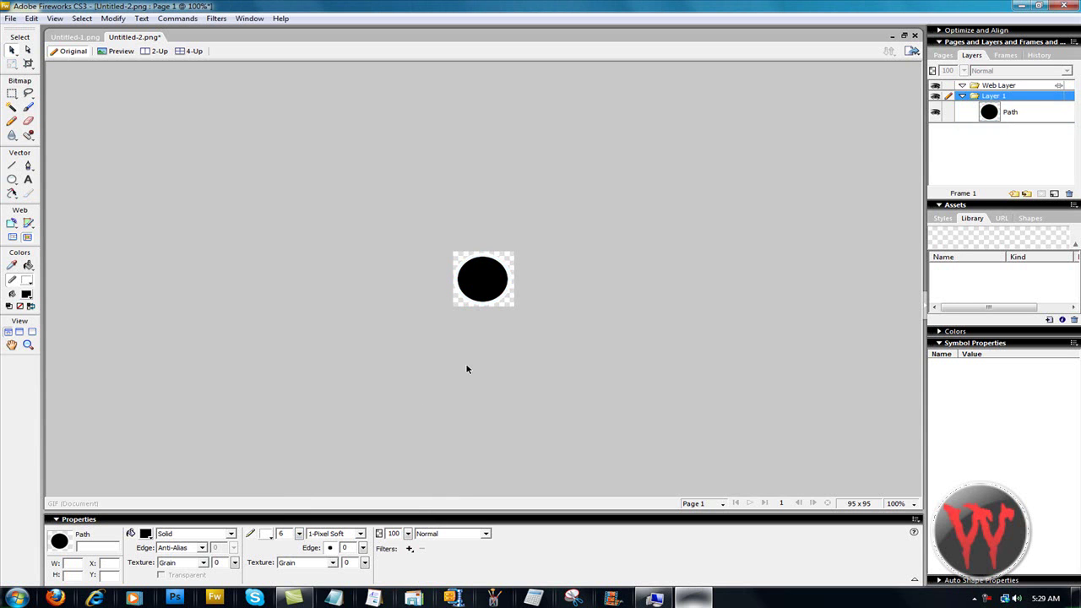
pyautogui.click(478, 282)
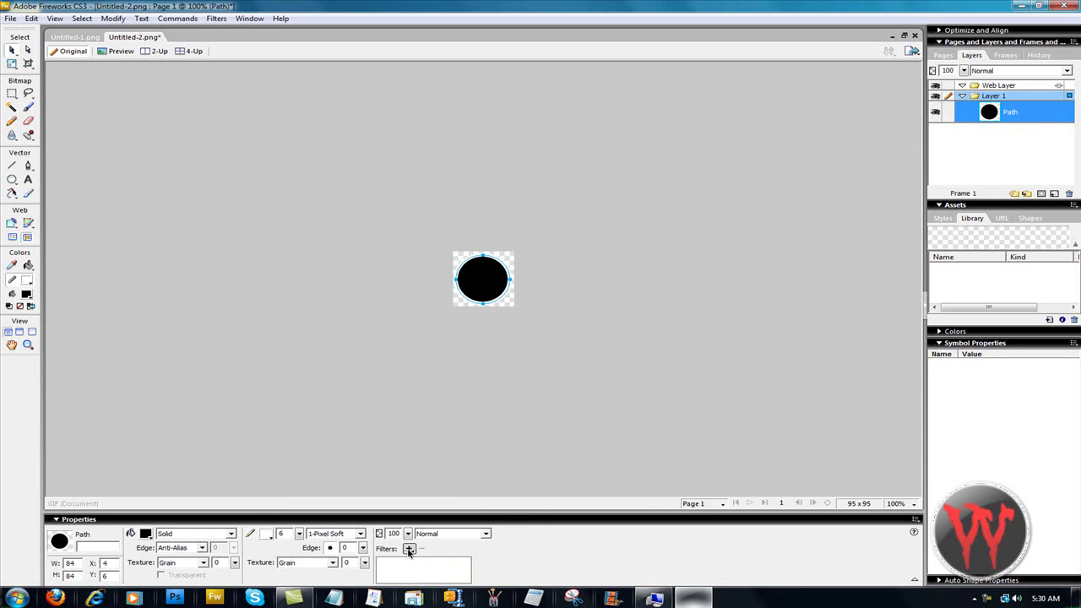
# Apply a #999999 grey Inner Shadow filter with softness 0 and angle 300 to the circle
pyautogui.click(409, 550)
pyautogui.moveTo(461, 516)
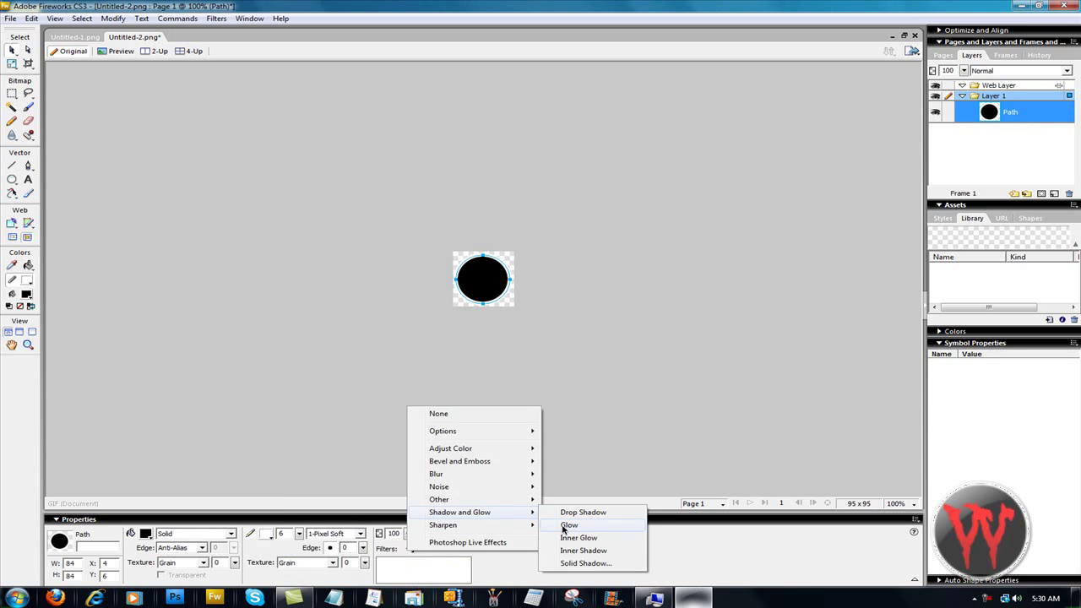
pyautogui.click(583, 550)
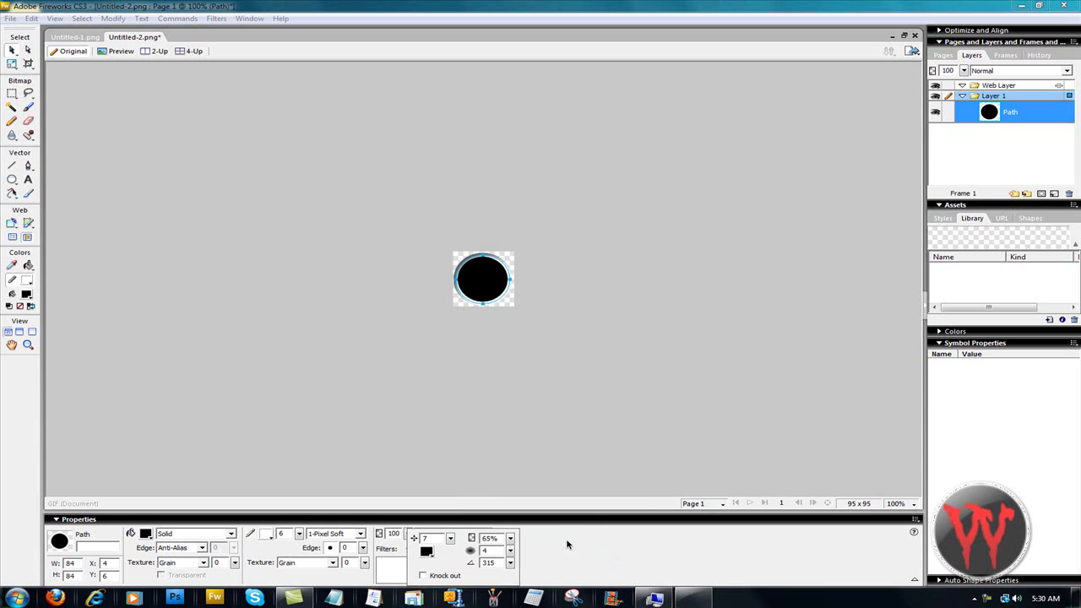
pyautogui.click(429, 550)
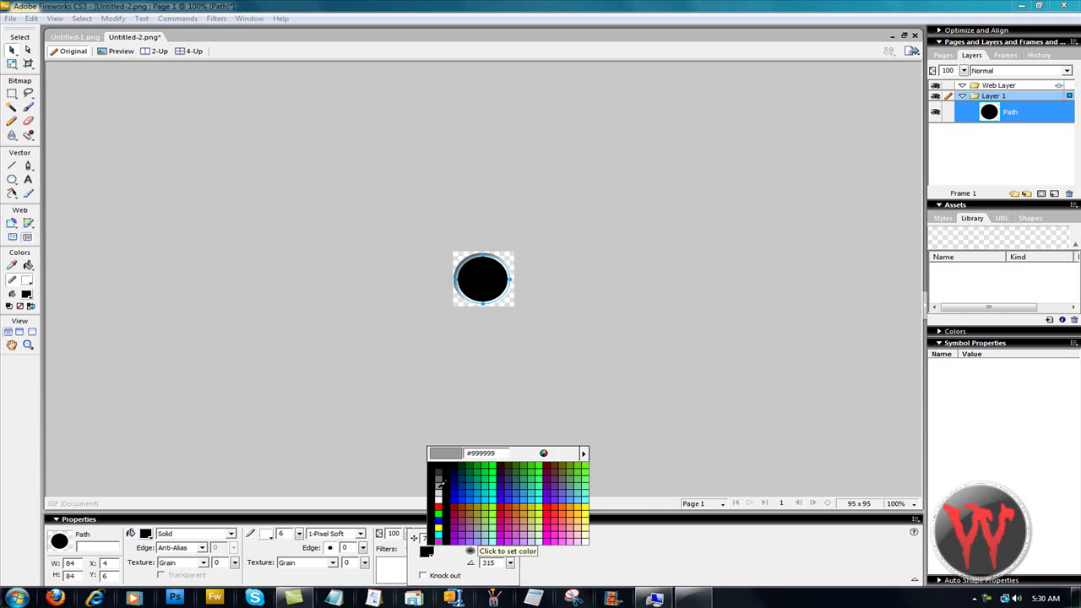
pyautogui.click(439, 488)
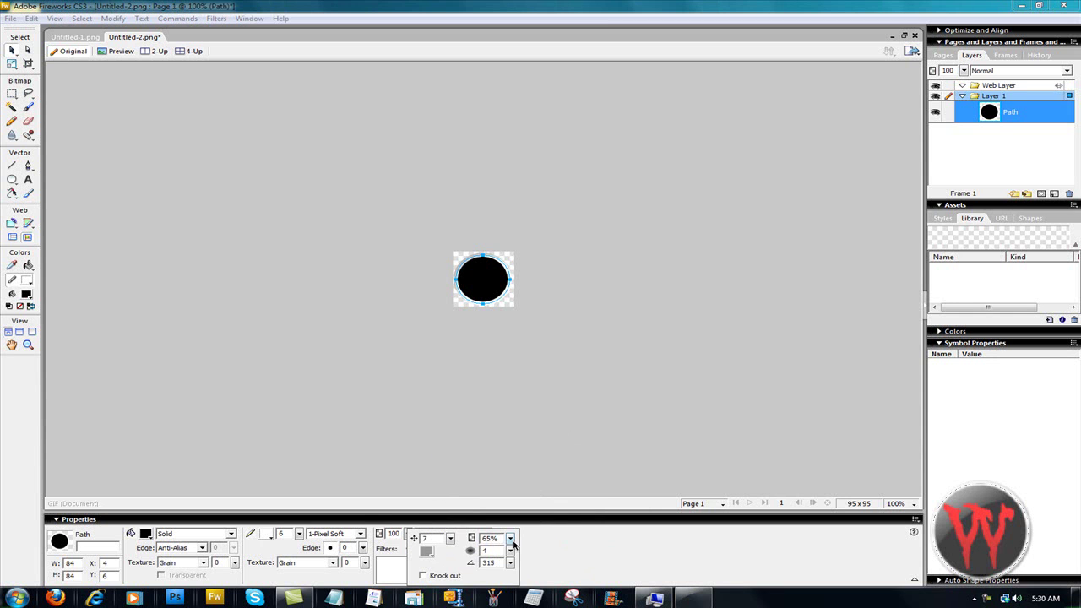
pyautogui.moveTo(510, 551); pyautogui.dragTo(506, 562)
pyautogui.click(509, 564)
pyautogui.moveTo(508, 553); pyautogui.dragTo(503, 547)
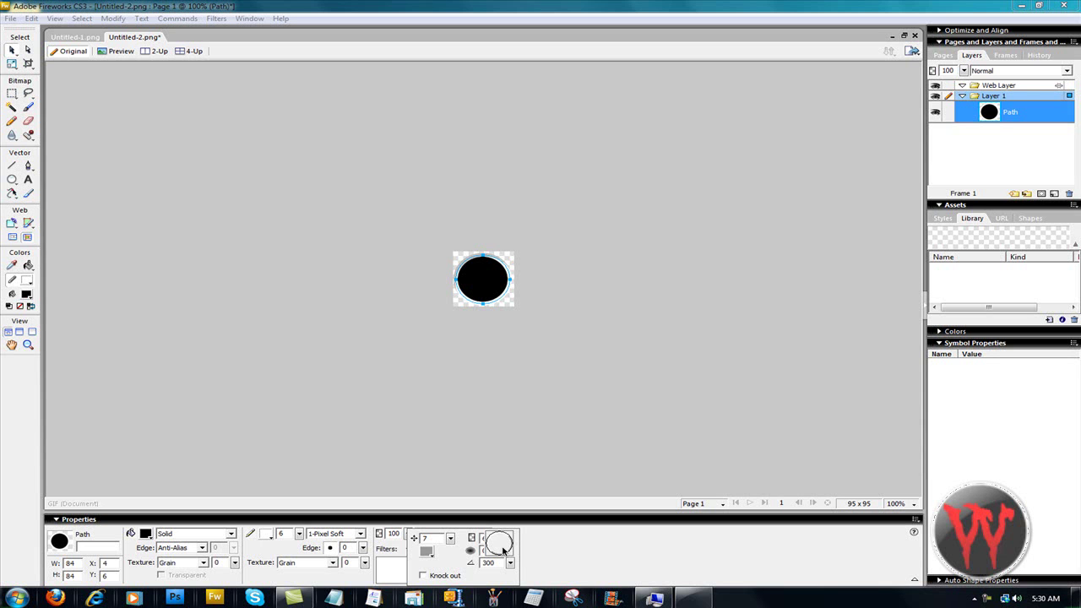
pyautogui.moveTo(505, 551); pyautogui.dragTo(504, 549)
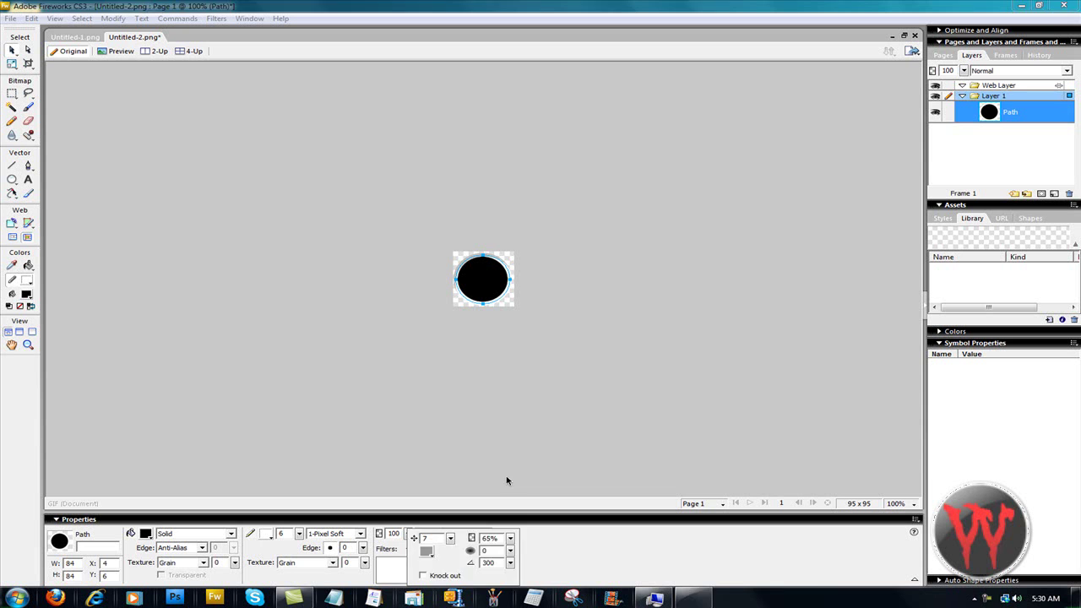
pyautogui.click(504, 482)
pyautogui.click(535, 311)
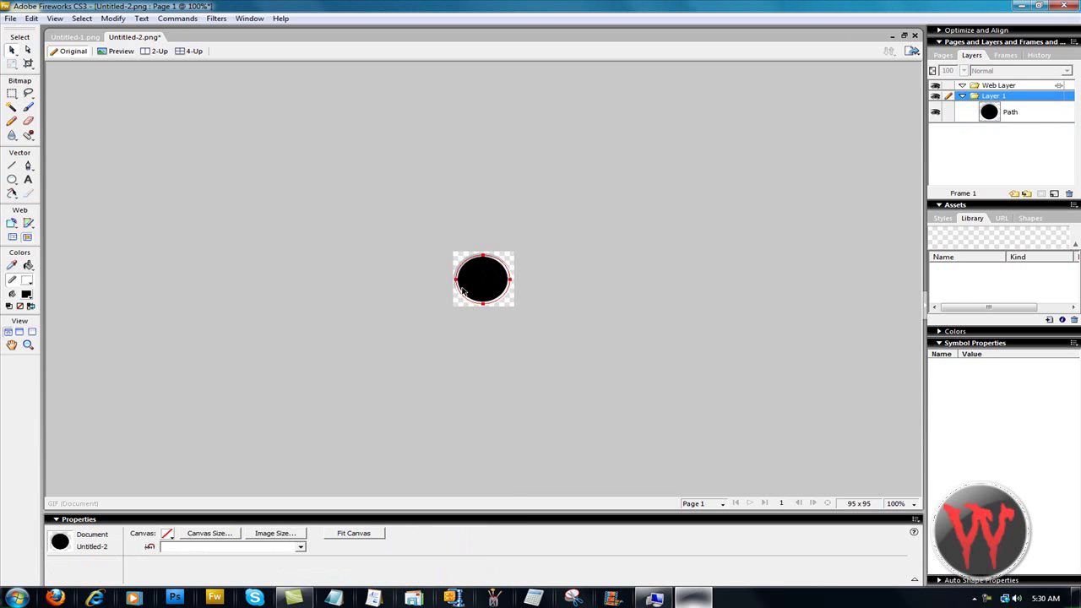
# Draw a second ellipse, align it over the black circle, and set its fill to None
pyautogui.click(502, 283)
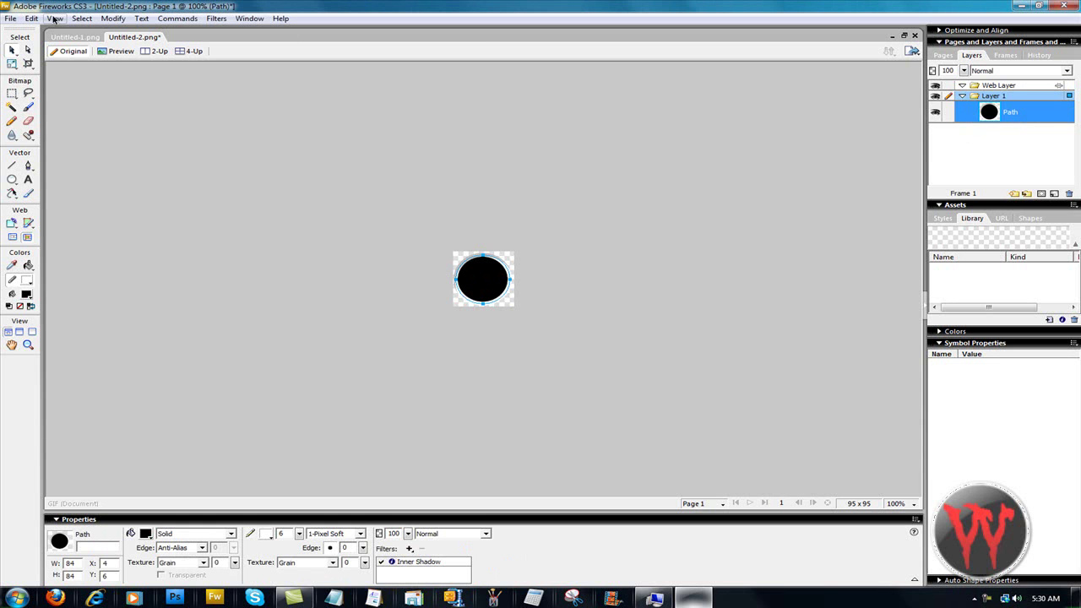
pyautogui.click(12, 179)
pyautogui.moveTo(461, 257); pyautogui.dragTo(515, 304)
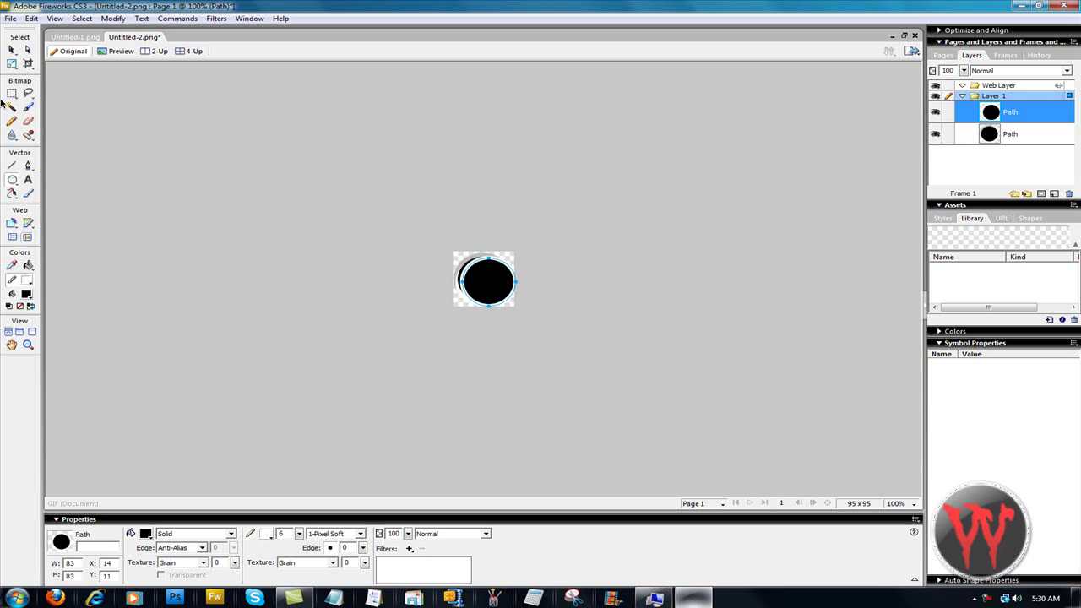
pyautogui.click(17, 50)
pyautogui.moveTo(483, 279); pyautogui.dragTo(475, 275)
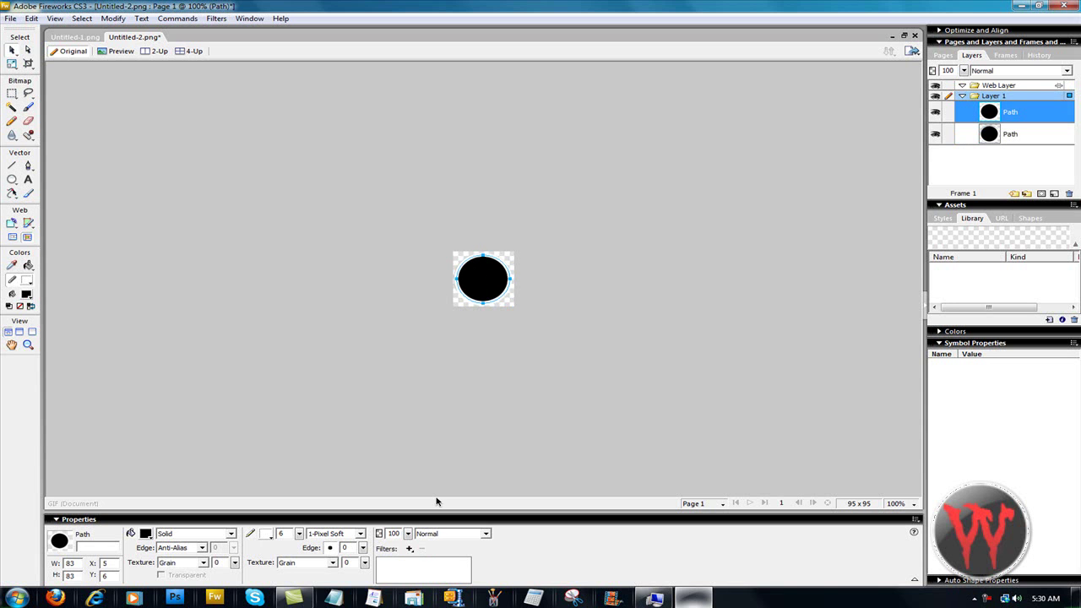
pyautogui.click(145, 535)
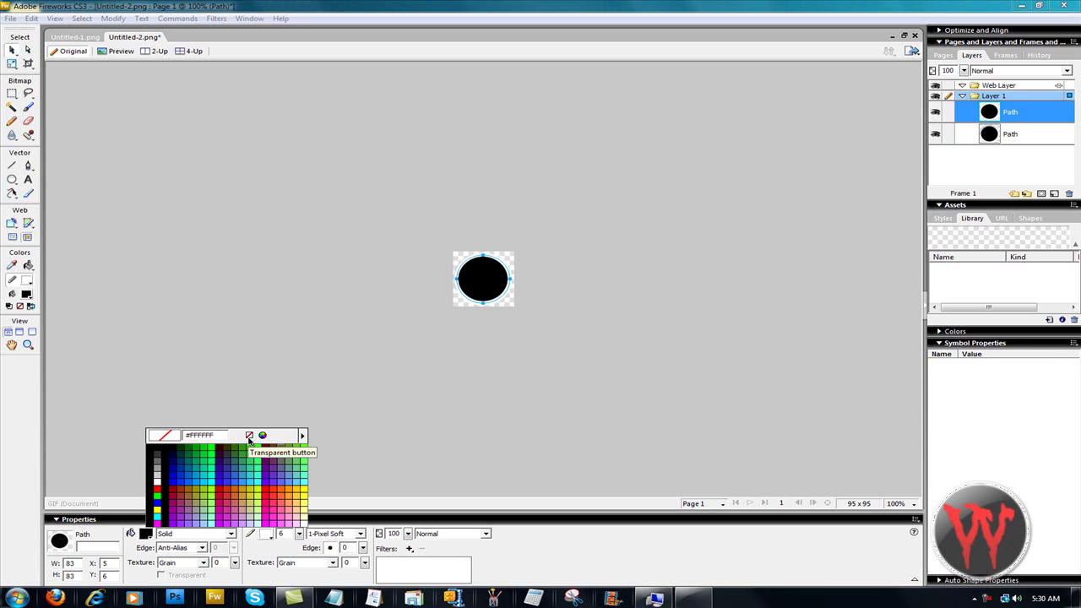
pyautogui.click(249, 436)
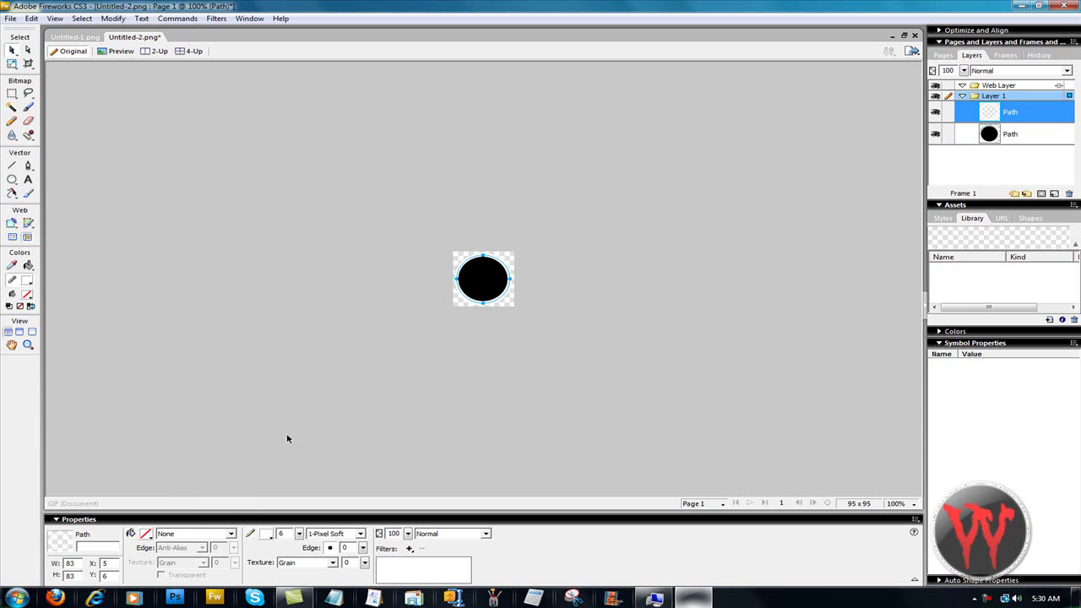
pyautogui.click(613, 380)
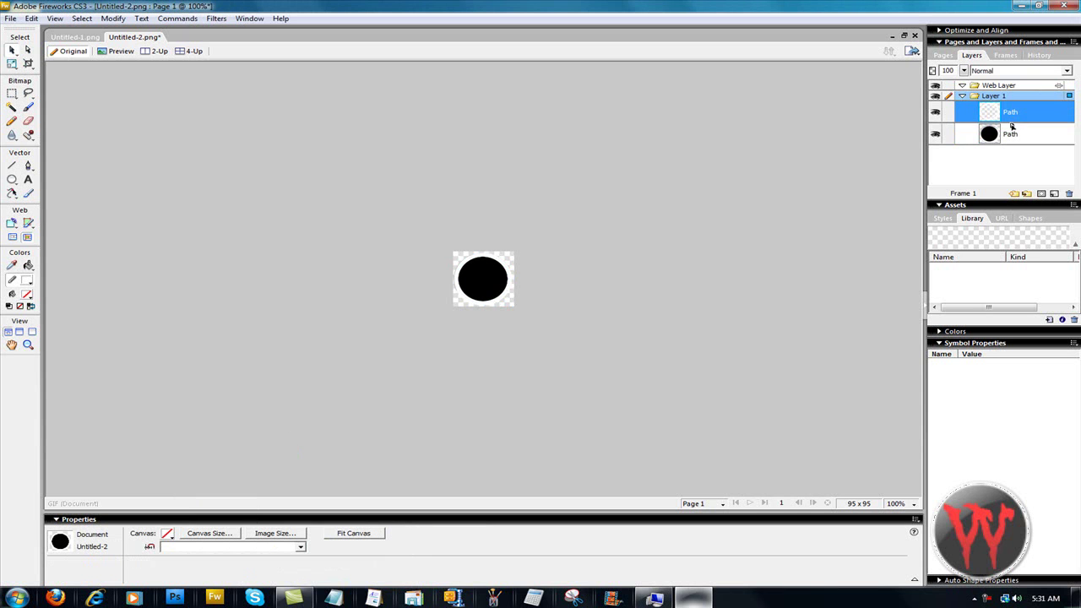
# Raise the black circle's Inner Shadow distance from 7 to 24
pyautogui.moveTo(1012, 126); pyautogui.dragTo(1013, 142)
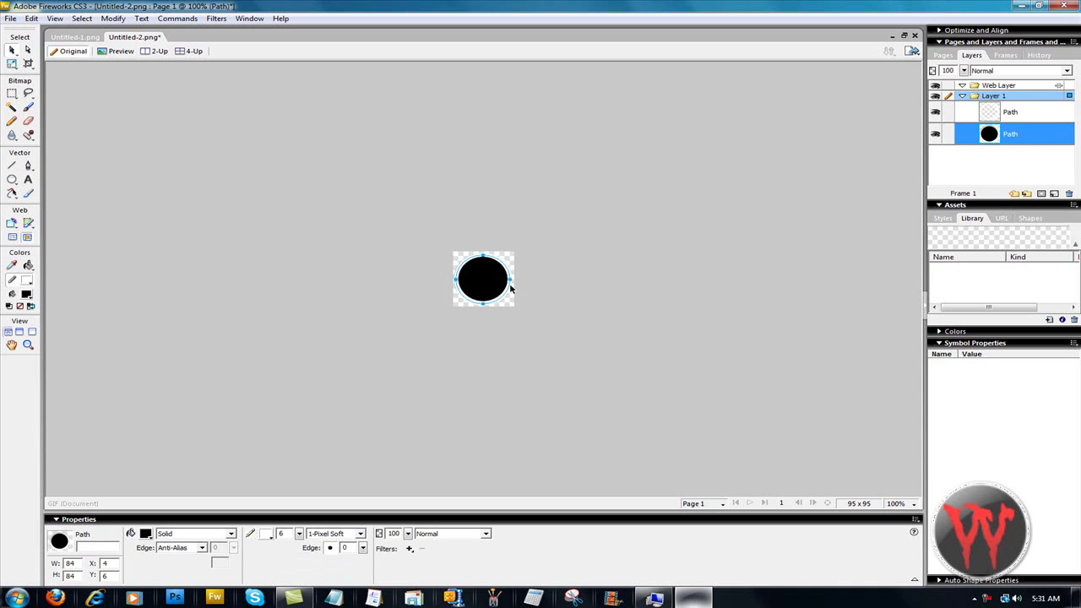
pyautogui.click(794, 279)
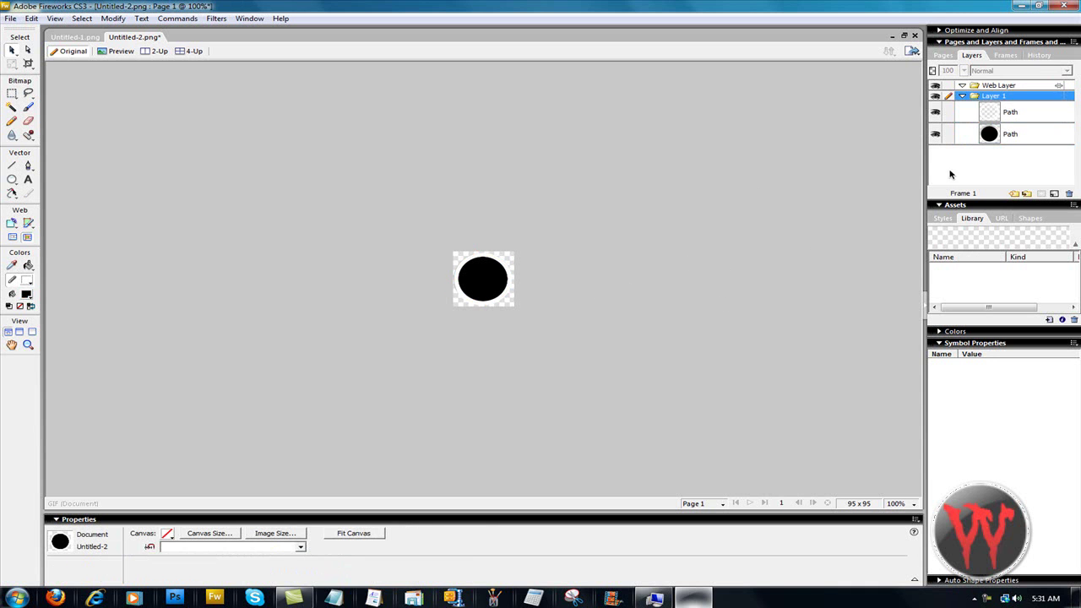
pyautogui.click(990, 117)
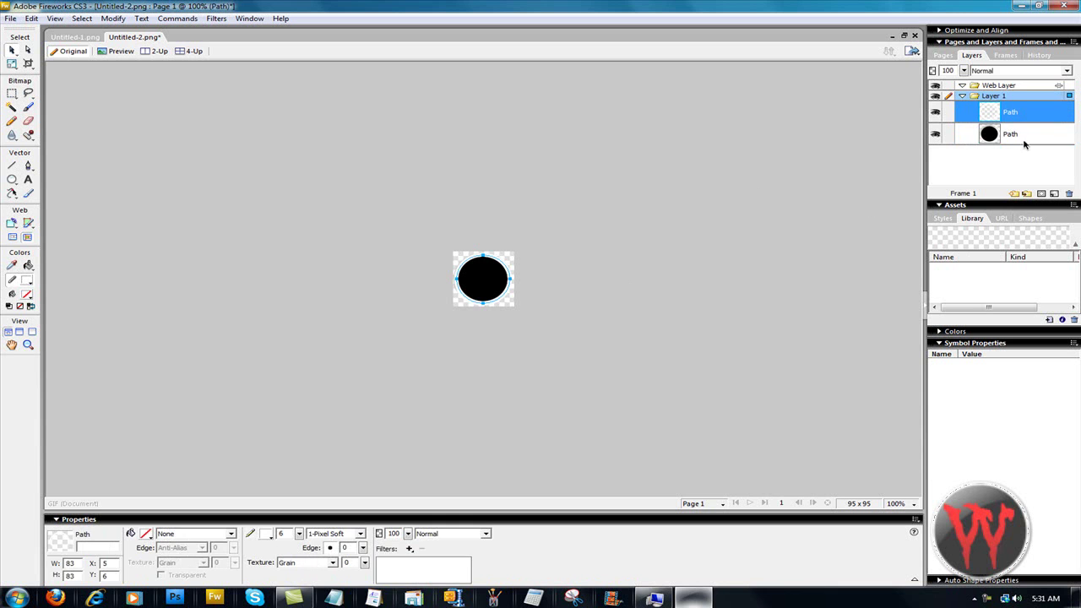
pyautogui.click(1017, 136)
pyautogui.click(984, 169)
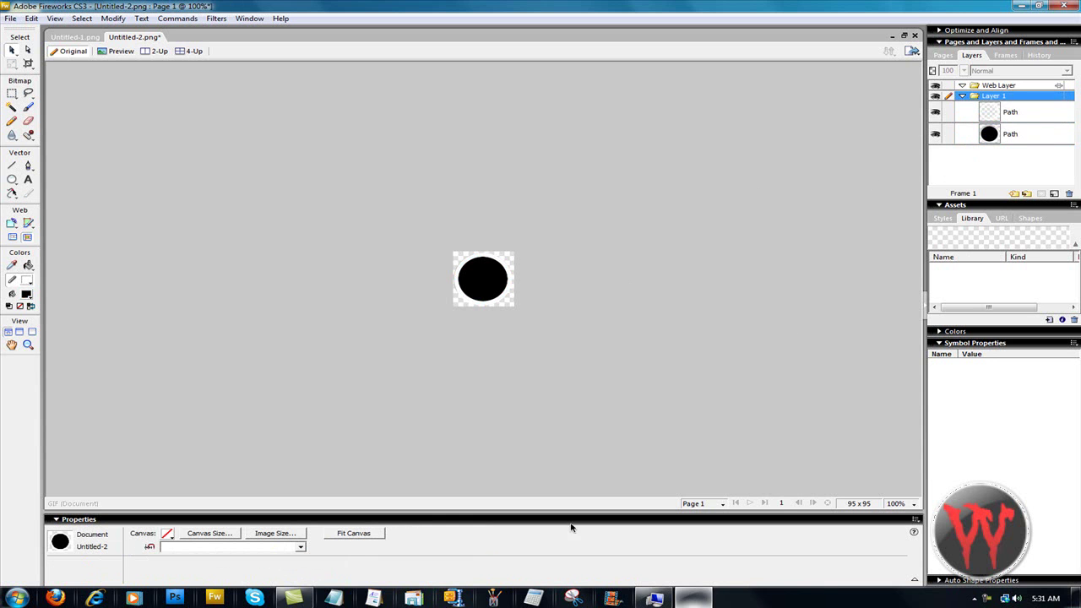
pyautogui.click(1017, 137)
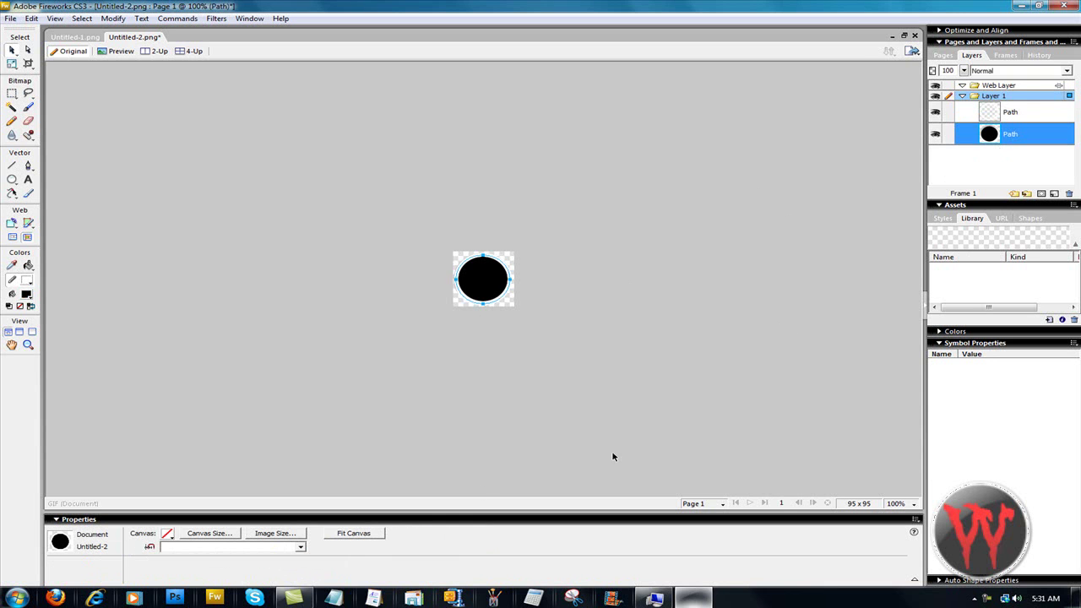
pyautogui.doubleClick(439, 562)
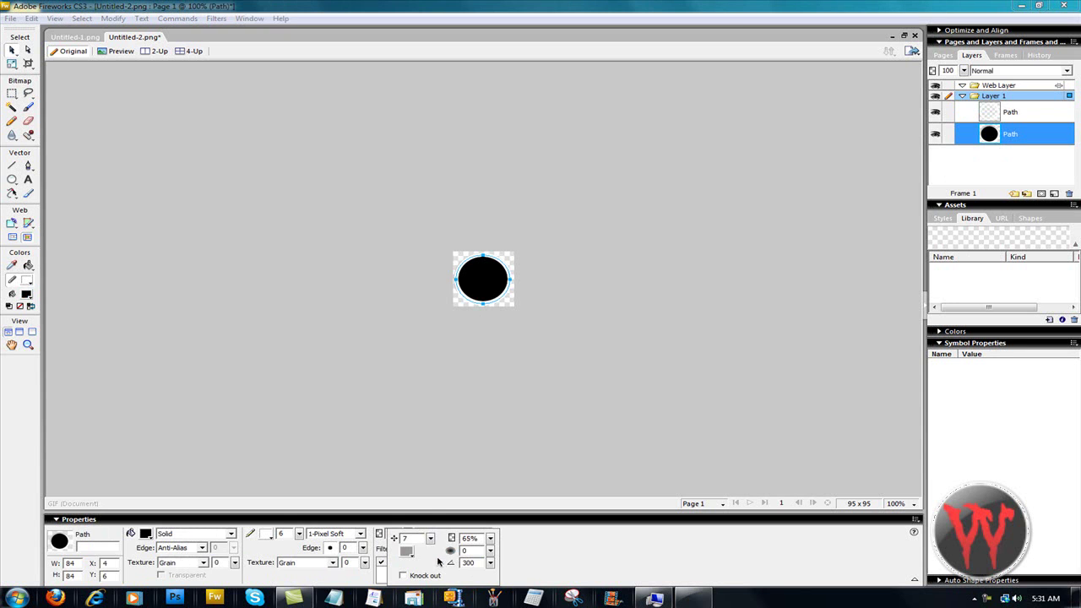
pyautogui.moveTo(429, 546); pyautogui.dragTo(430, 538)
pyautogui.click(445, 471)
pyautogui.click(445, 470)
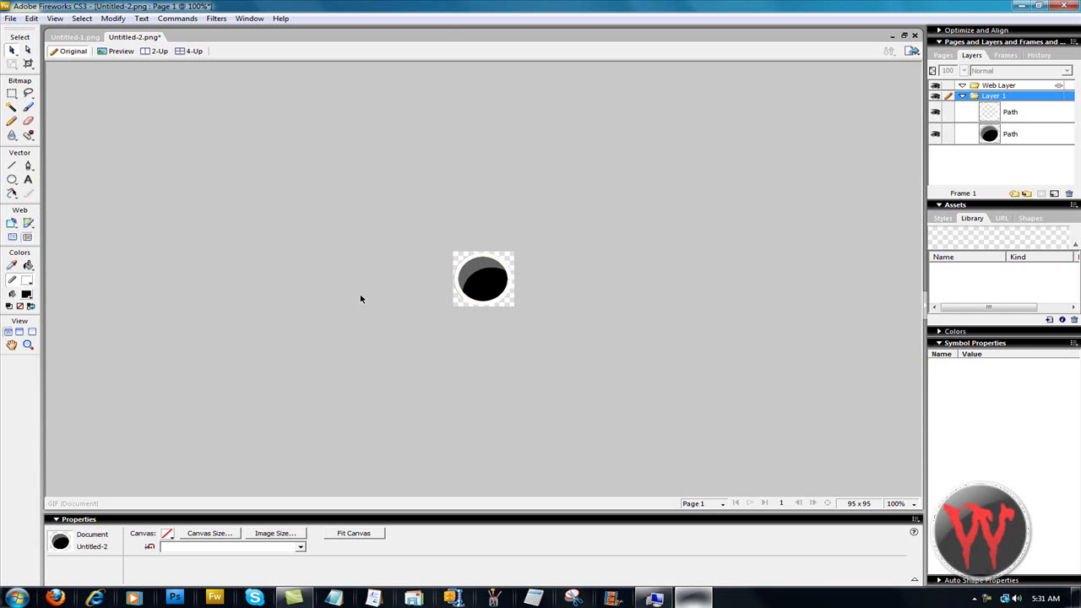
# Add a white Slant text object on the black circle
pyautogui.click(28, 179)
pyautogui.click(465, 287)
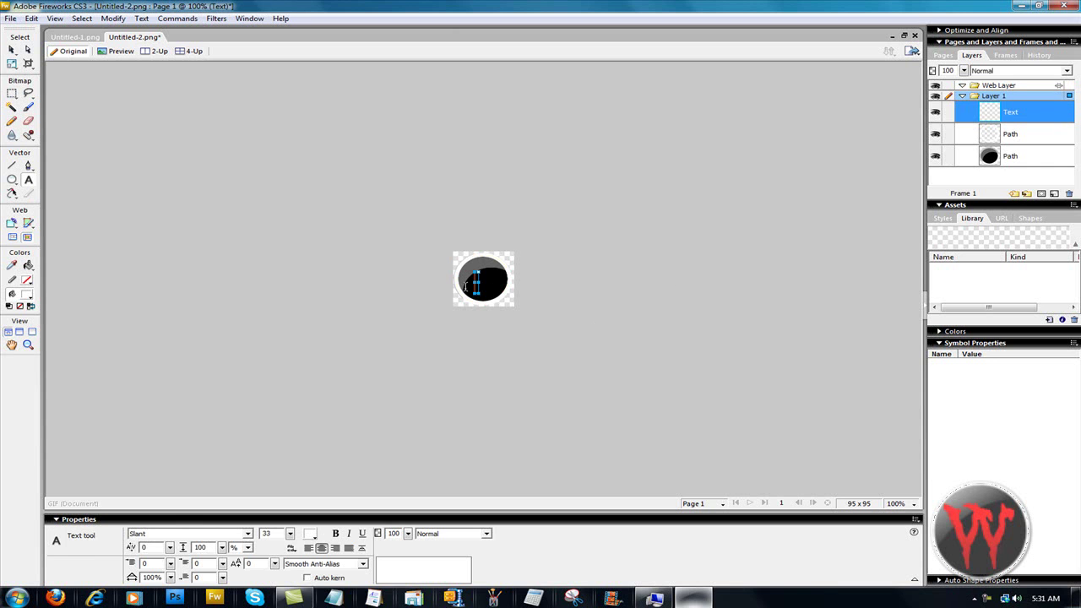
pyautogui.press('super')
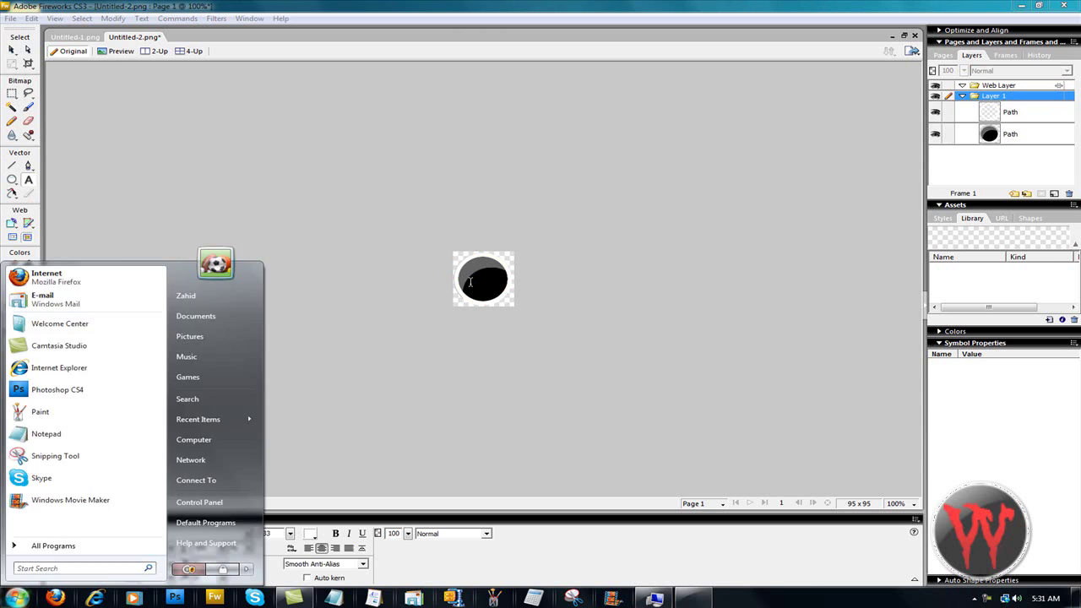
pyautogui.click(470, 283)
pyautogui.write('W')
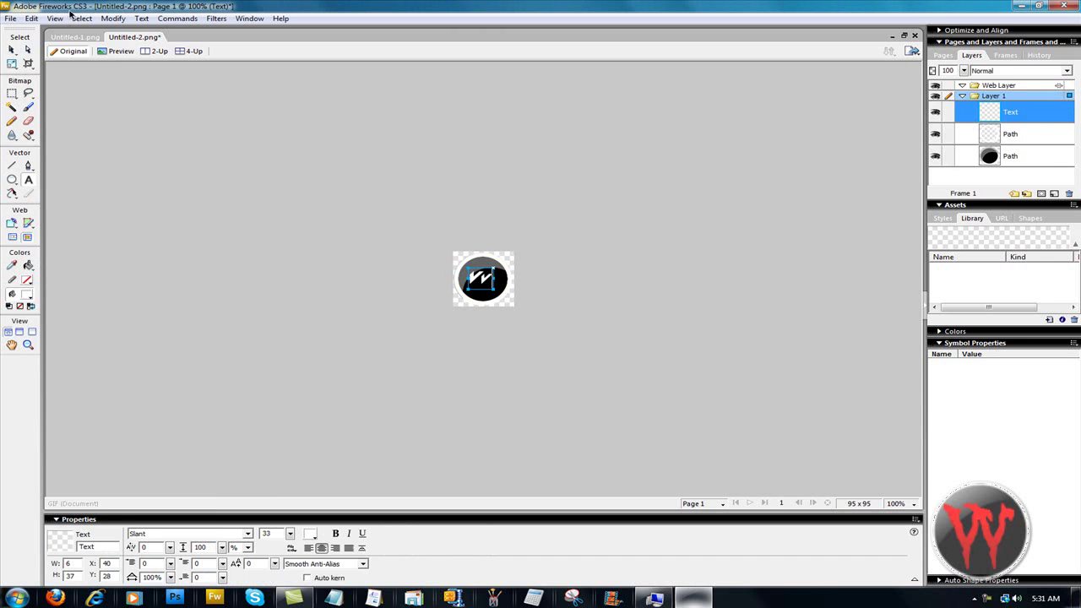
# Enlarge the Vv text to size 51 and centre it on the circle
pyautogui.click(12, 52)
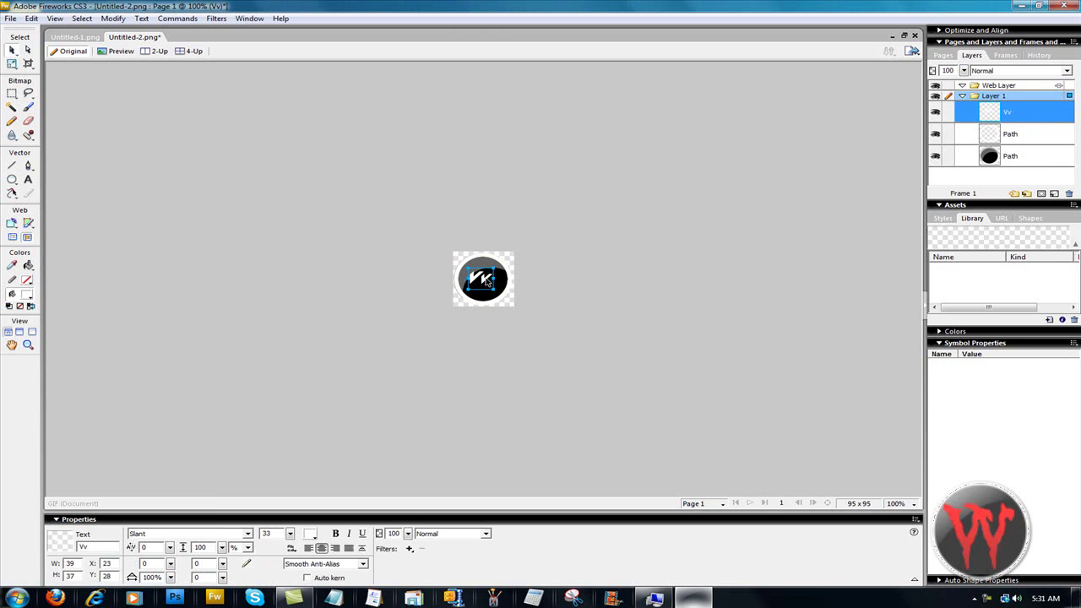
pyautogui.moveTo(487, 284); pyautogui.dragTo(483, 285)
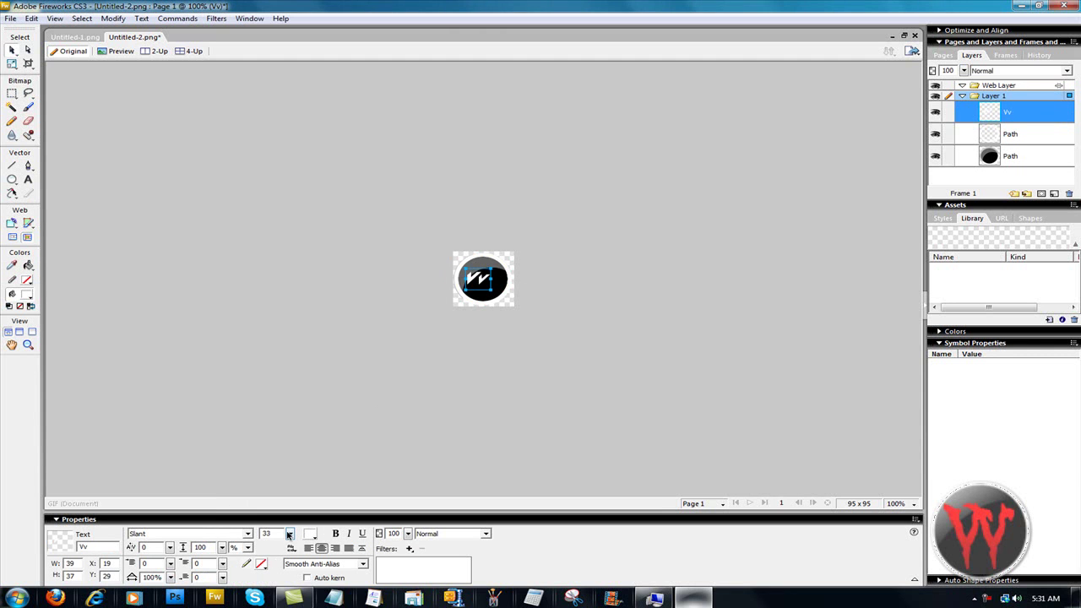
pyautogui.moveTo(288, 536); pyautogui.dragTo(288, 516)
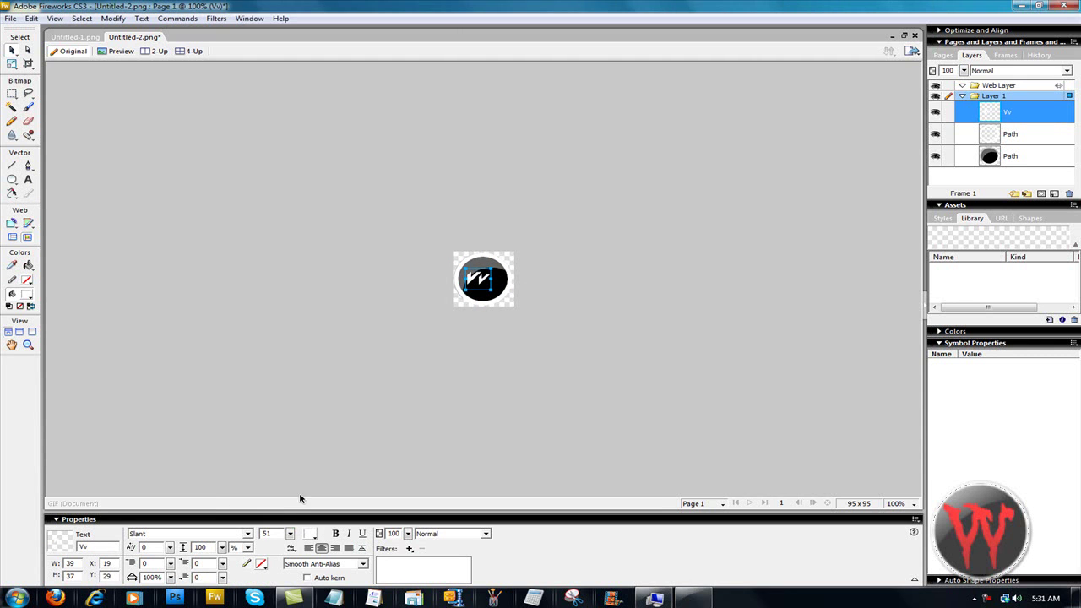
pyautogui.moveTo(485, 292); pyautogui.dragTo(492, 285)
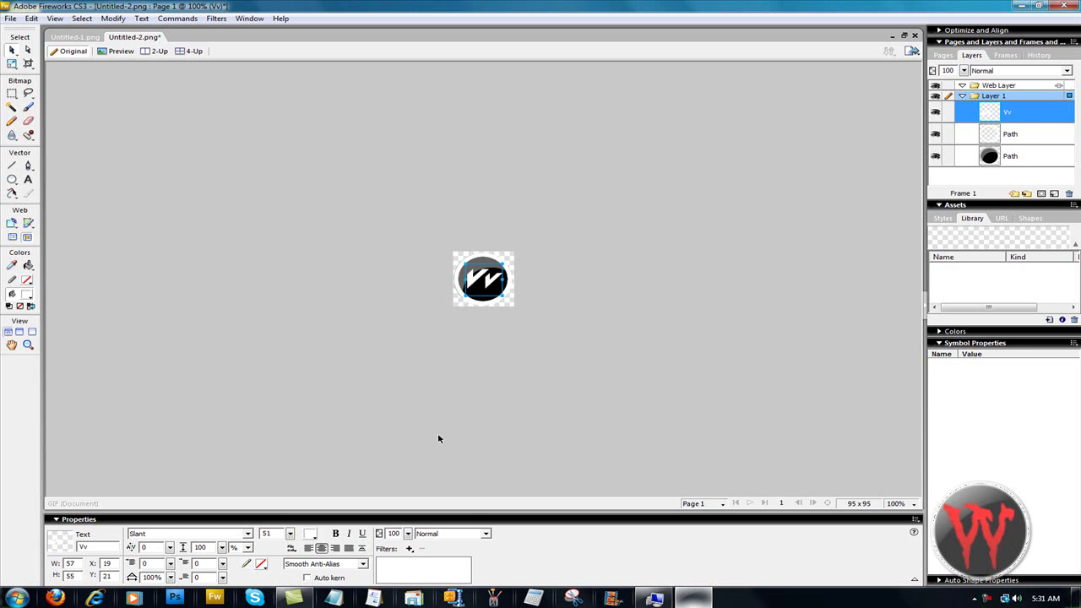
# Switch the Vv text fill from solid white to a gradient
pyautogui.click(311, 535)
pyautogui.click(393, 512)
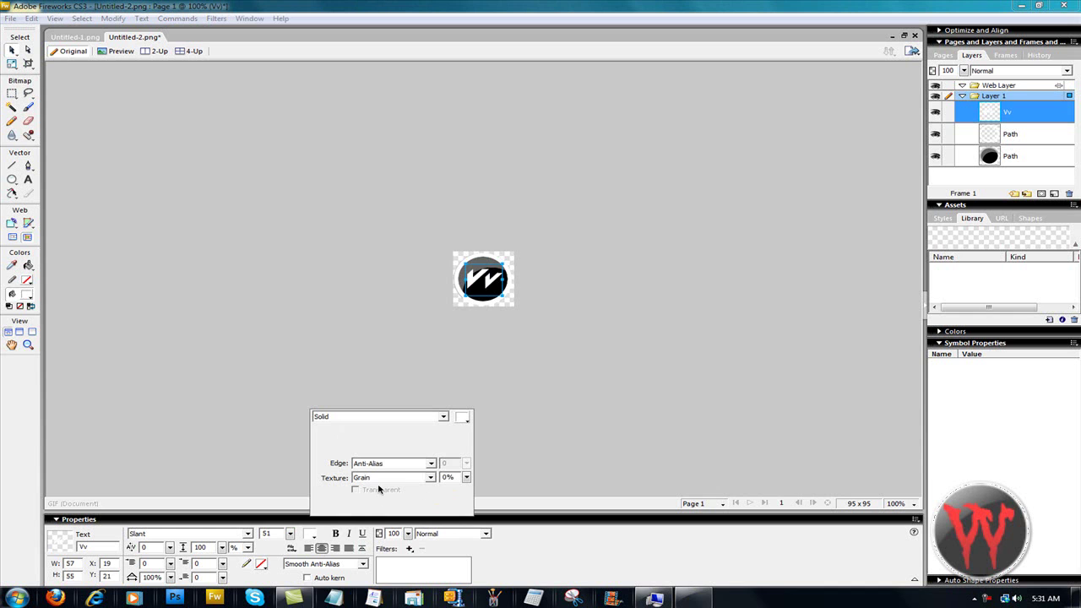
pyautogui.click(358, 417)
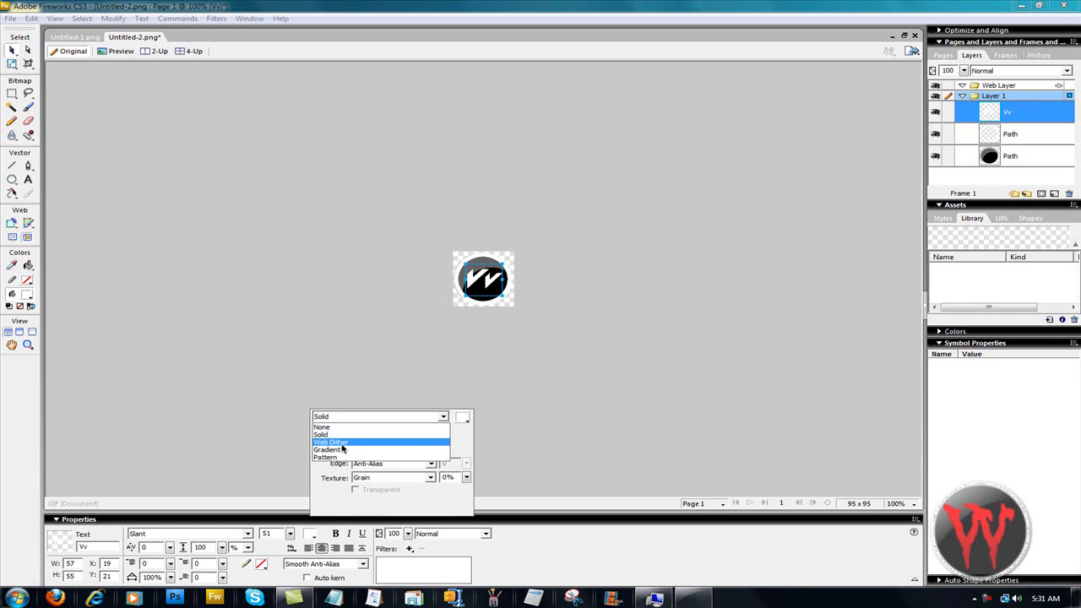
pyautogui.click(346, 451)
# Set the gradient's colour stops to black and red
pyautogui.click(430, 446)
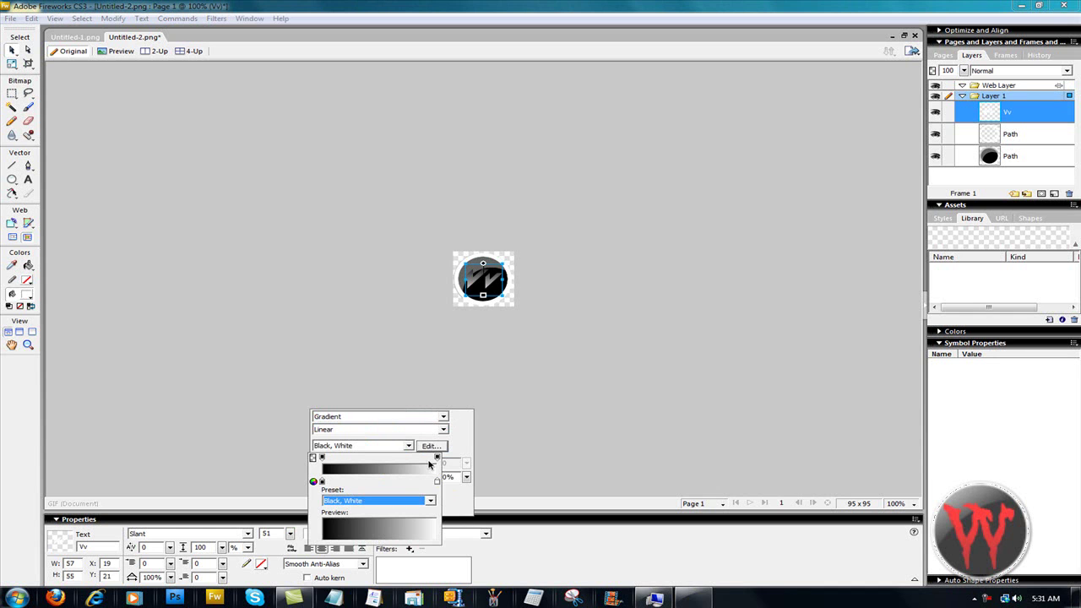
pyautogui.click(437, 482)
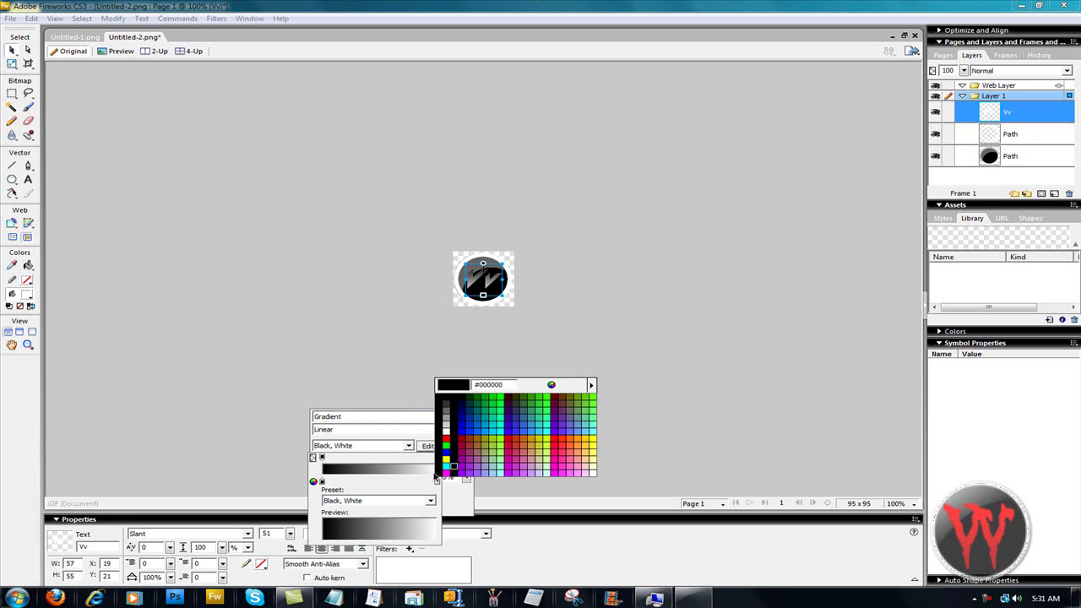
pyautogui.click(438, 467)
pyautogui.click(322, 482)
pyautogui.click(411, 387)
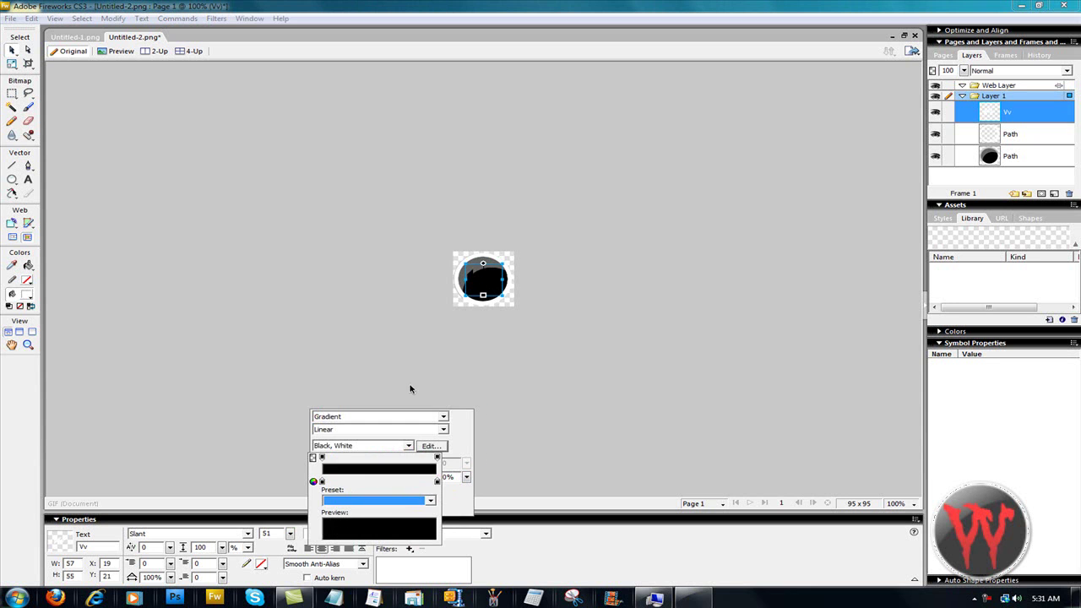
pyautogui.click(439, 356)
pyautogui.click(444, 361)
pyautogui.click(548, 335)
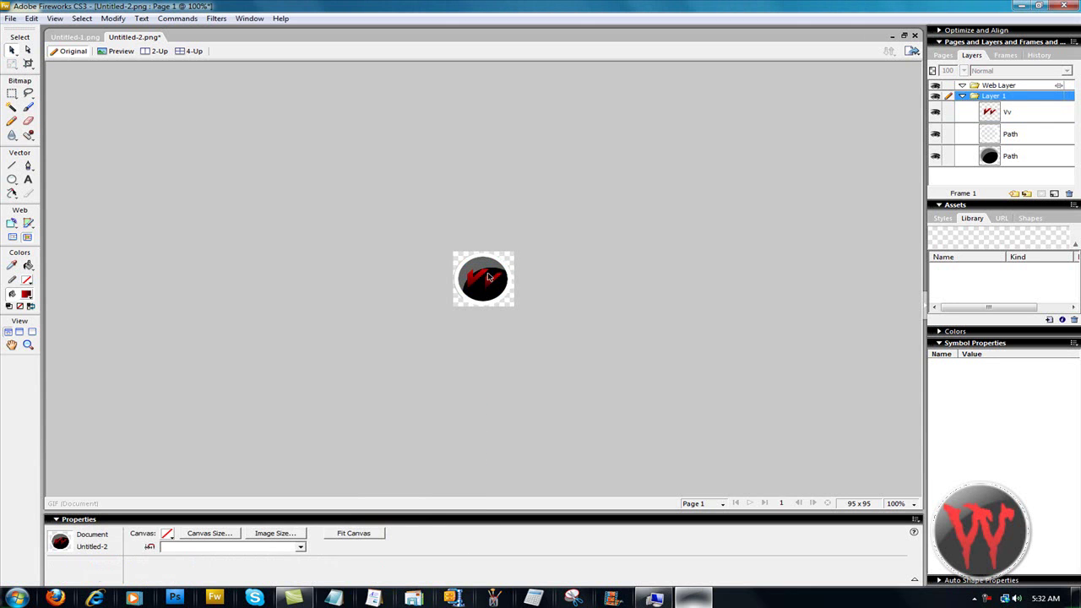
pyautogui.click(483, 299)
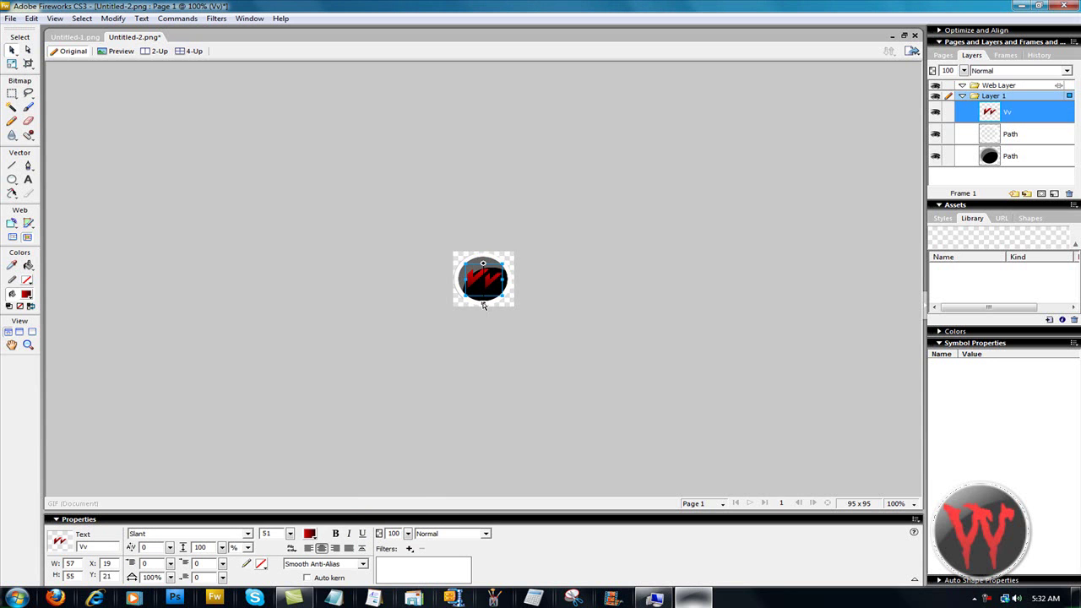
# Stretch the gradient down past the lettering and set the text to Arial Black, size 44
pyautogui.moveTo(483, 304); pyautogui.dragTo(481, 316)
pyautogui.click(179, 535)
pyautogui.click(163, 419)
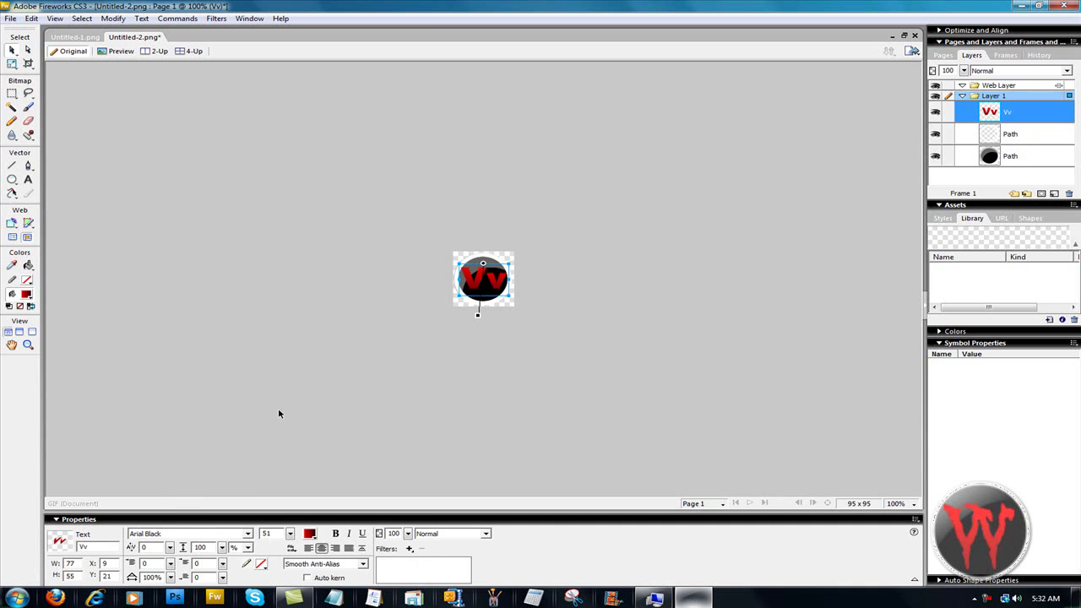
pyautogui.moveTo(291, 537)
pyautogui.mouseDown()
pyautogui.moveTo(291, 520)
pyautogui.moveTo(291, 544)
pyautogui.mouseUp()
pyautogui.moveTo(494, 290); pyautogui.dragTo(494, 287)
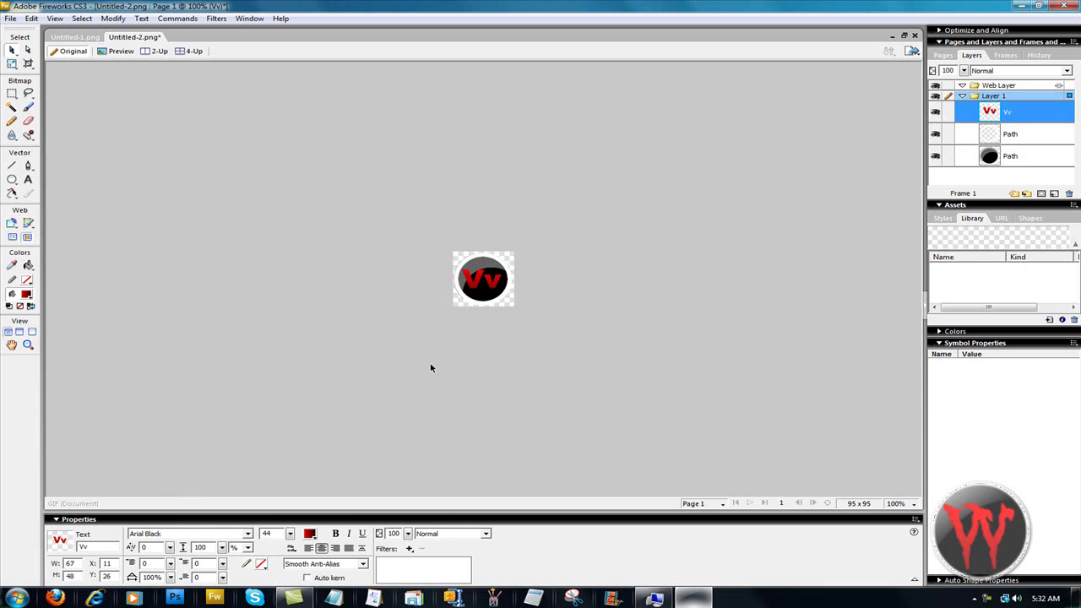
# Change the Vv font to BIRTH OF A HERO and make it bold
pyautogui.click(248, 533)
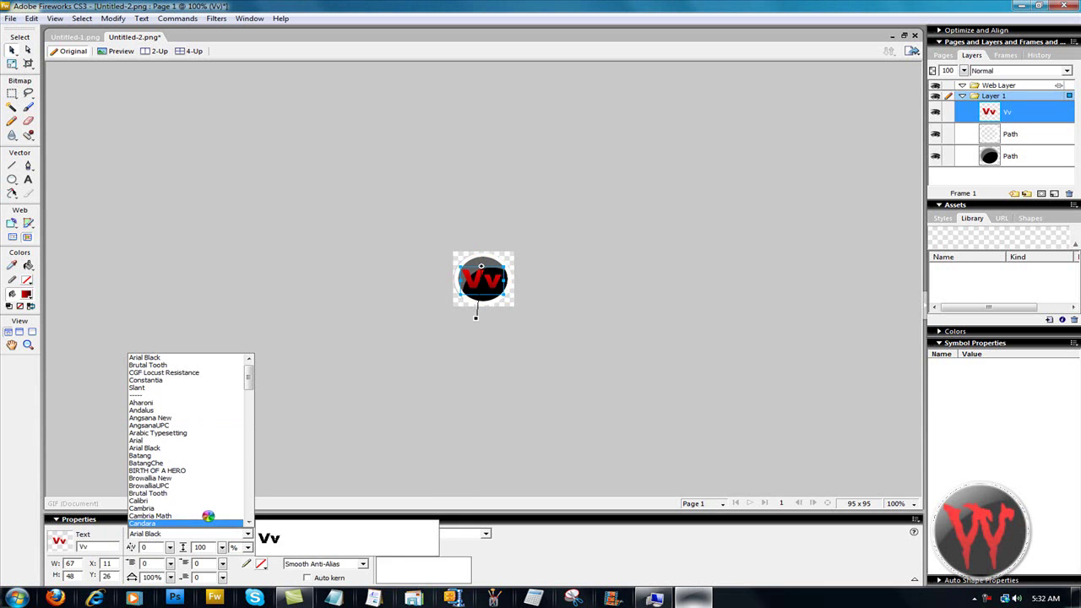
pyautogui.click(173, 471)
pyautogui.click(335, 533)
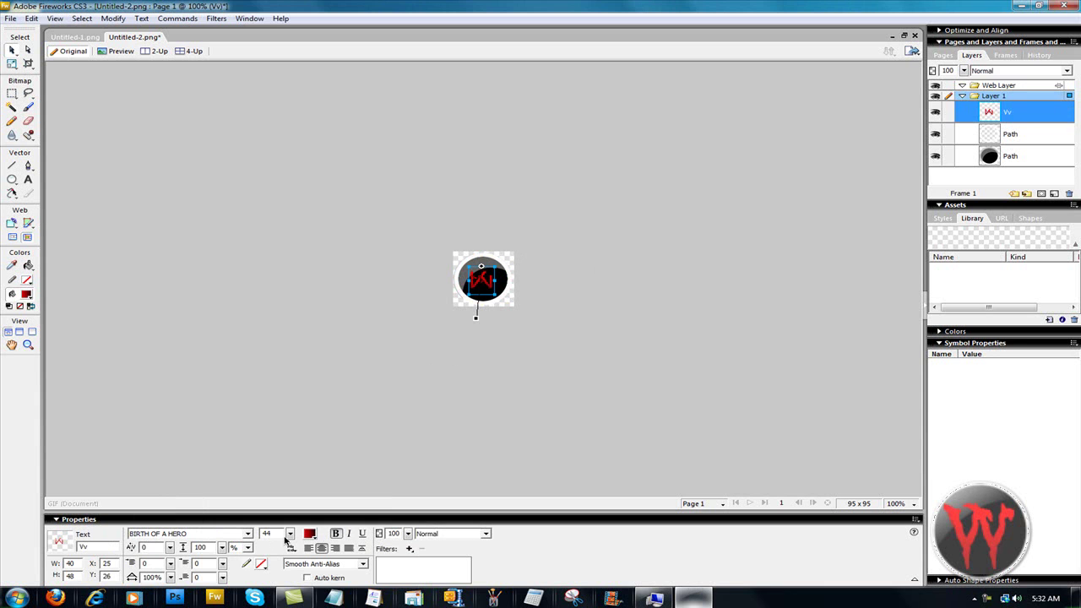
pyautogui.click(557, 321)
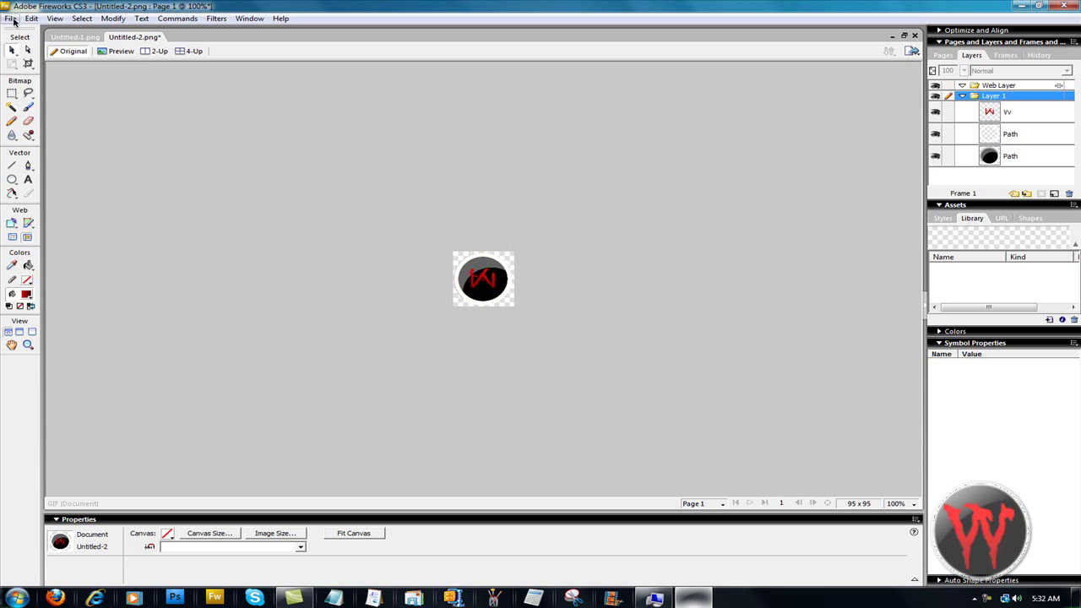
# Save the round Vv logo to the Desktop as Example.png
pyautogui.click(11, 18)
pyautogui.click(132, 154)
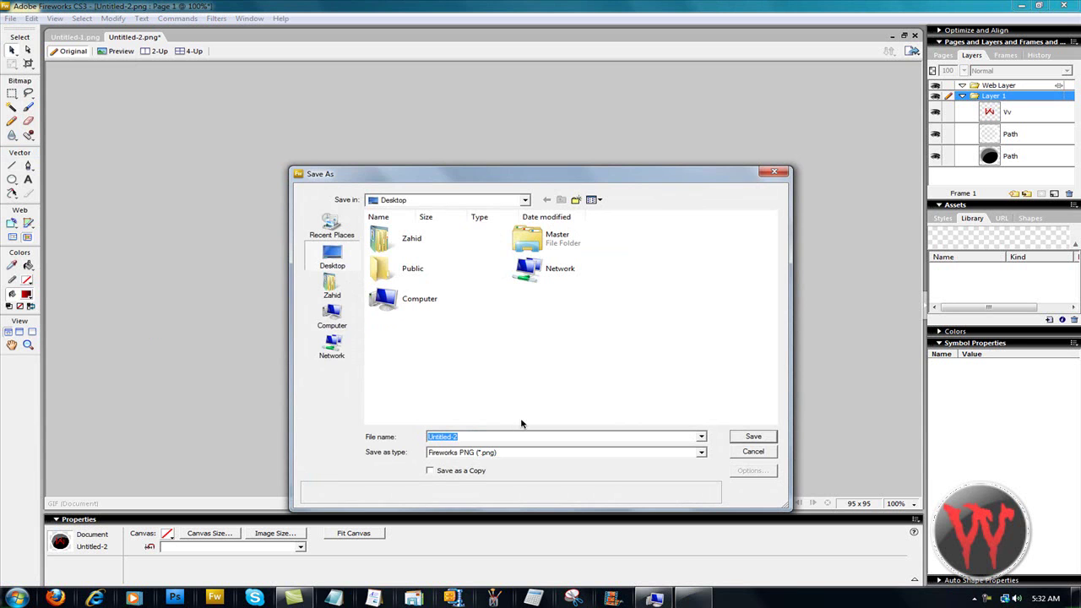
pyautogui.write('Example')
pyautogui.click(754, 436)
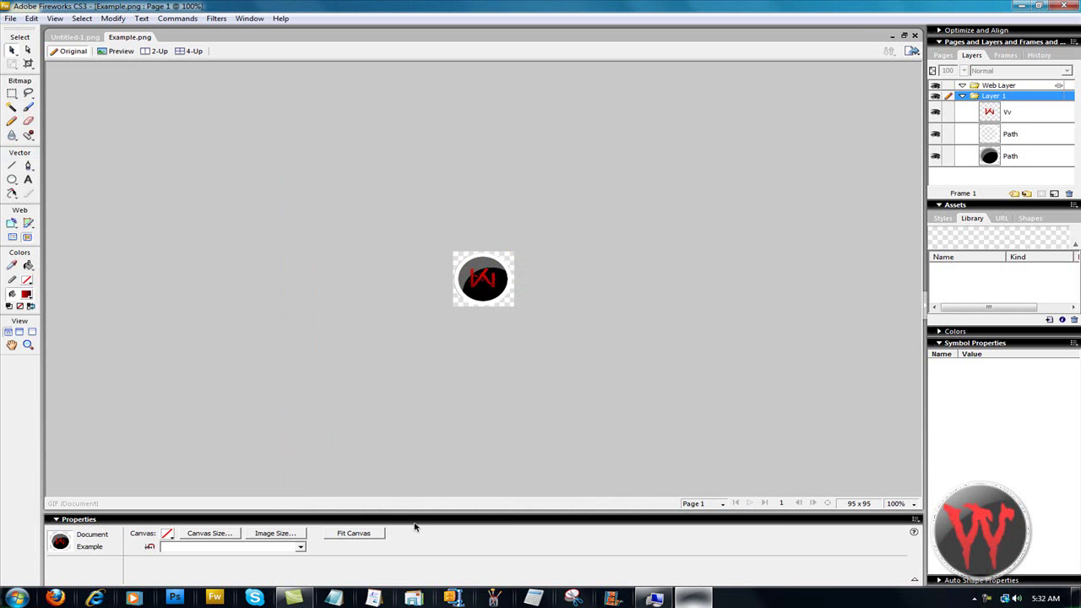
# In Camtasia, import the capture-9 recording and add it to the timeline
pyautogui.click(295, 598)
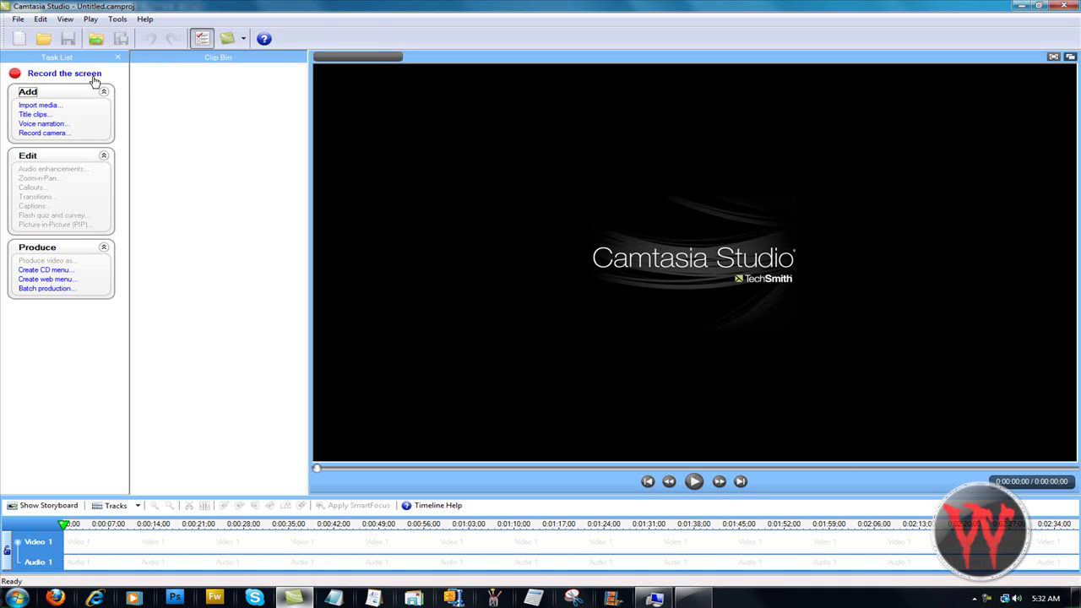
pyautogui.click(39, 106)
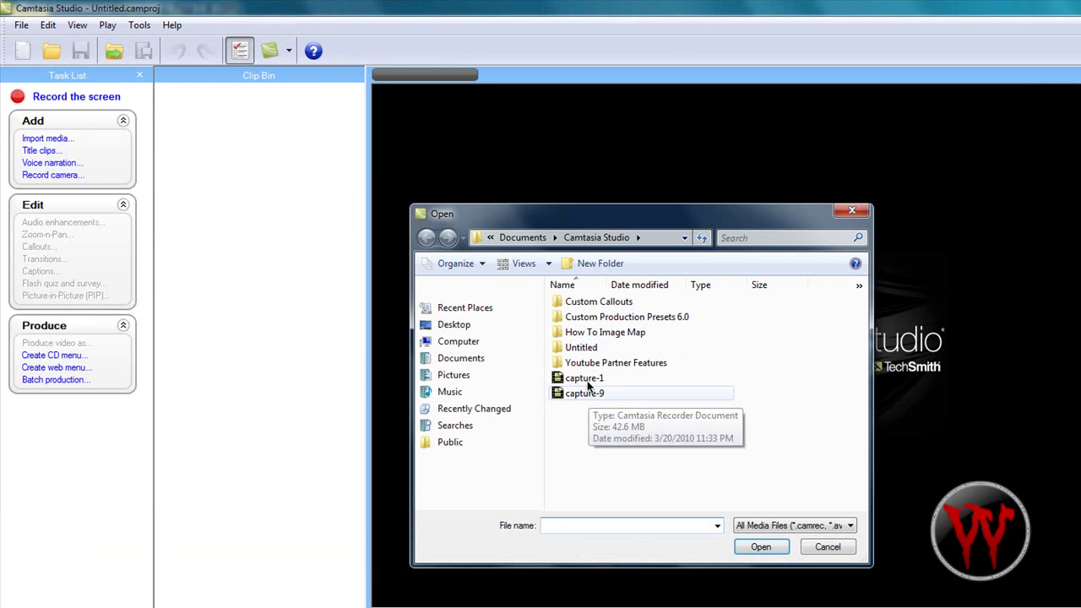
pyautogui.click(588, 391)
pyautogui.click(757, 547)
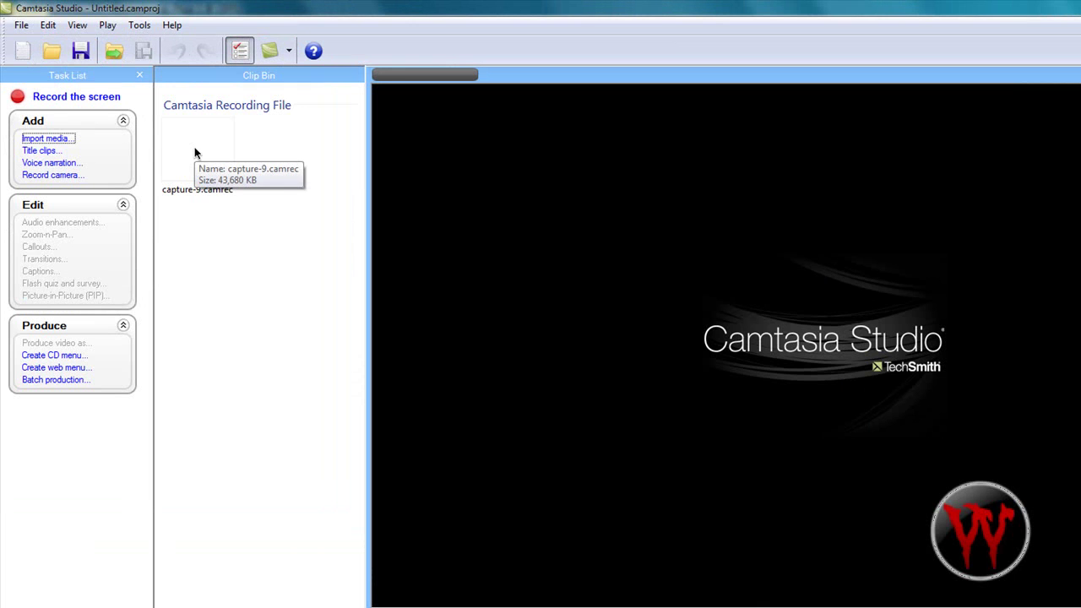
pyautogui.click(216, 169)
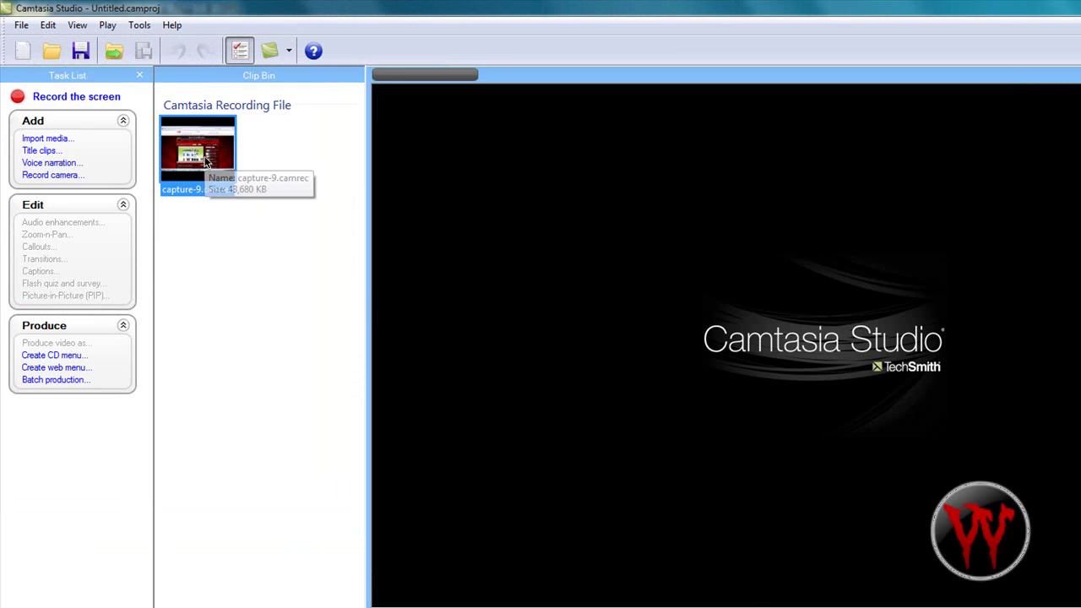
pyautogui.rightClick(205, 160)
pyautogui.click(236, 167)
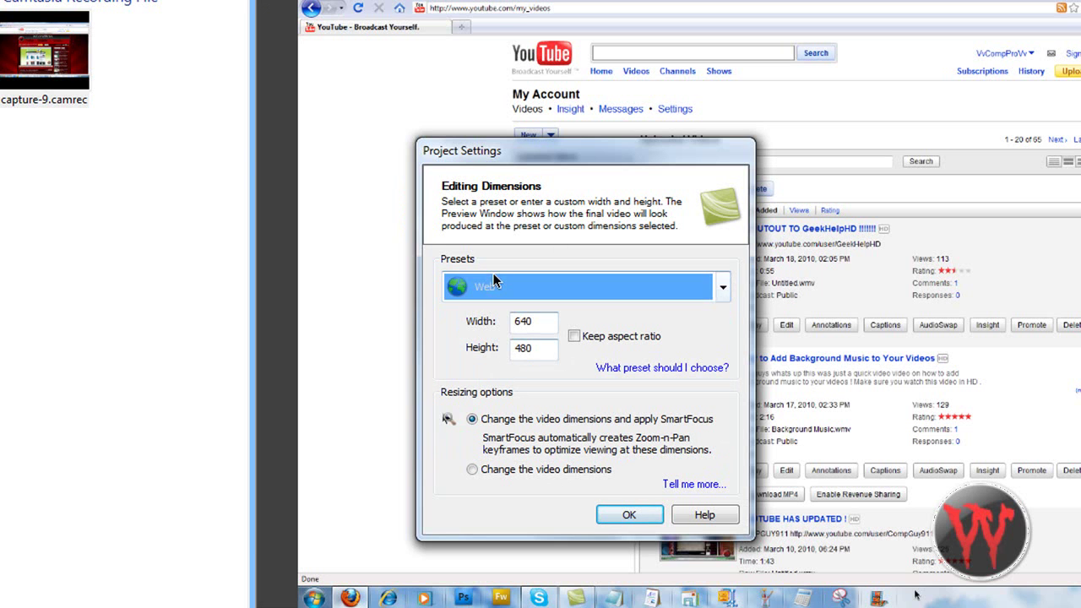
# Set the project editing dimensions to Youtube HD 1280×720 and confirm
pyautogui.click(494, 285)
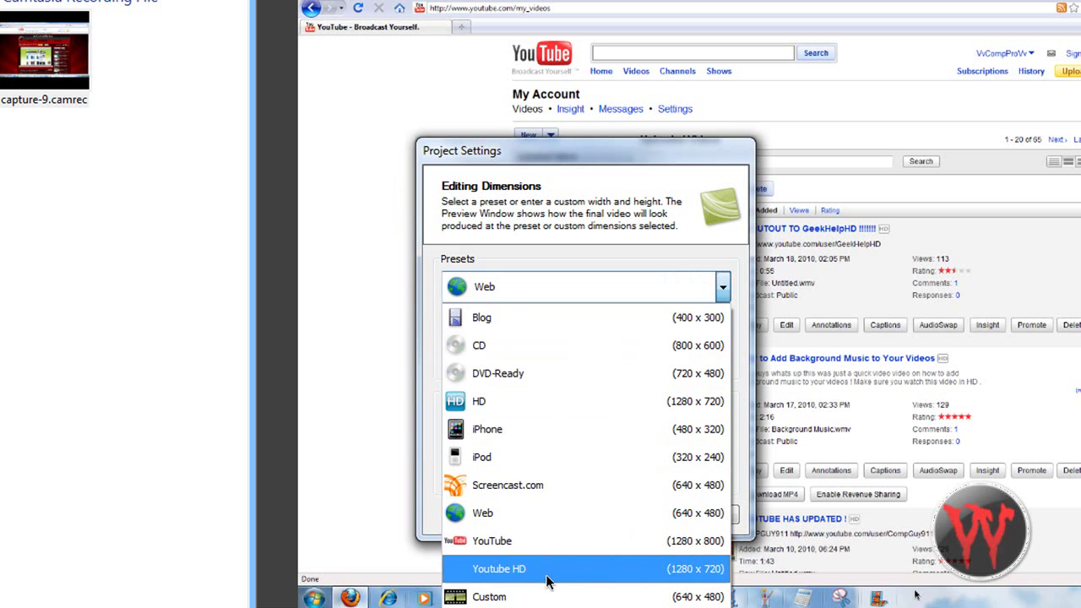
pyautogui.click(632, 574)
pyautogui.press('Return')
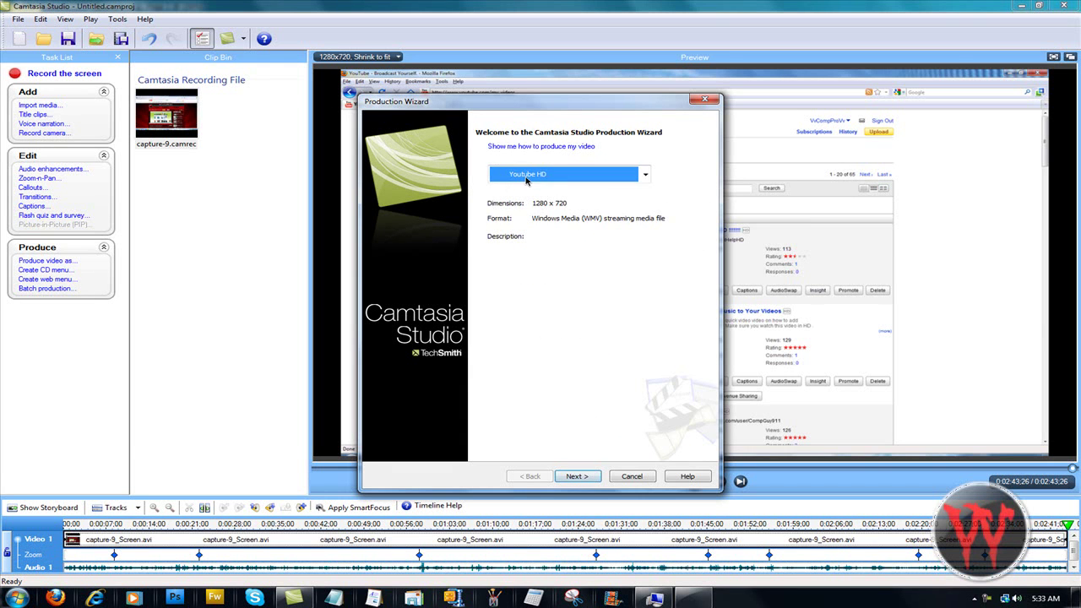
# Create a new production preset named Example with WMV Windows Media output
pyautogui.click(568, 154)
pyautogui.click(551, 370)
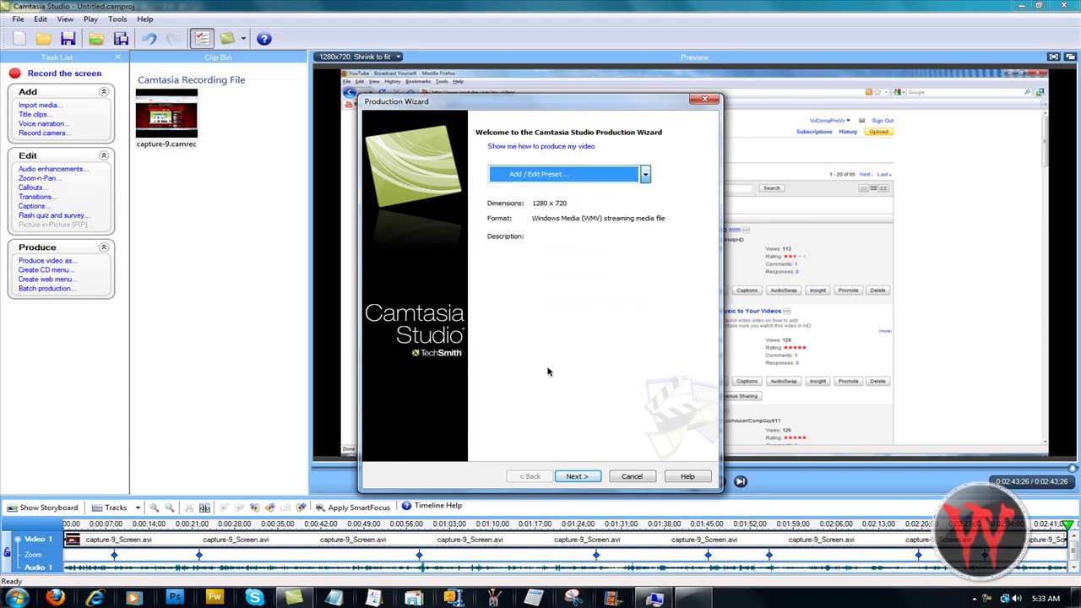
pyautogui.click(547, 220)
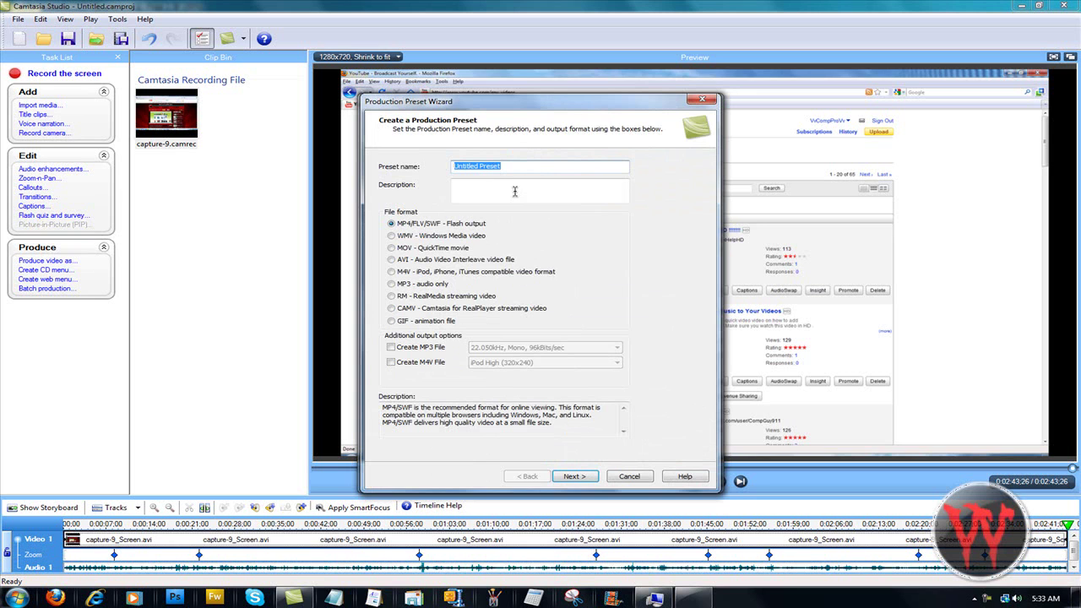
pyautogui.write('Example')
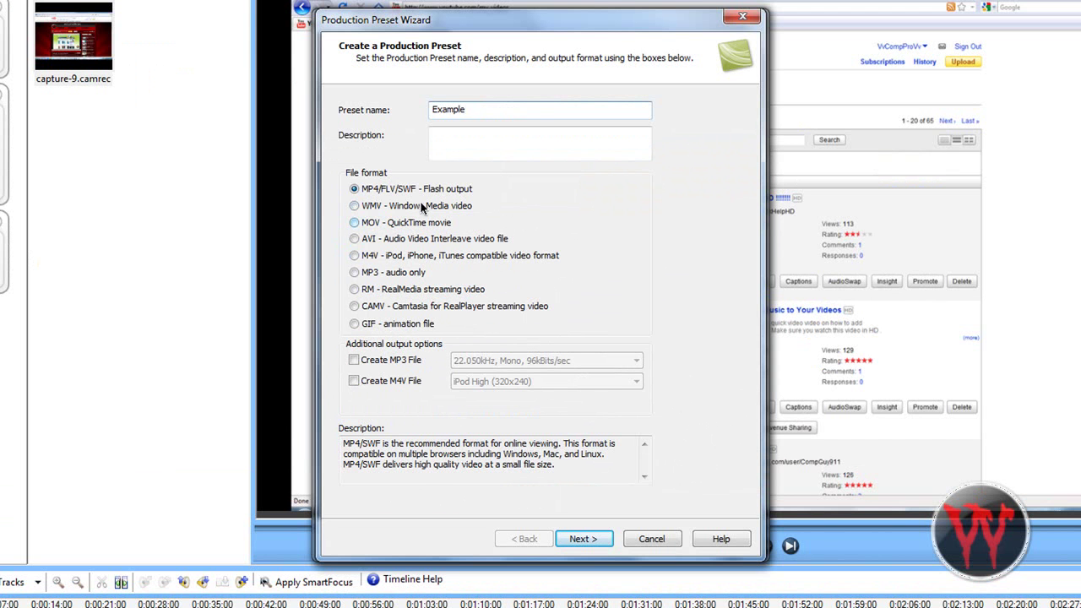
pyautogui.click(441, 235)
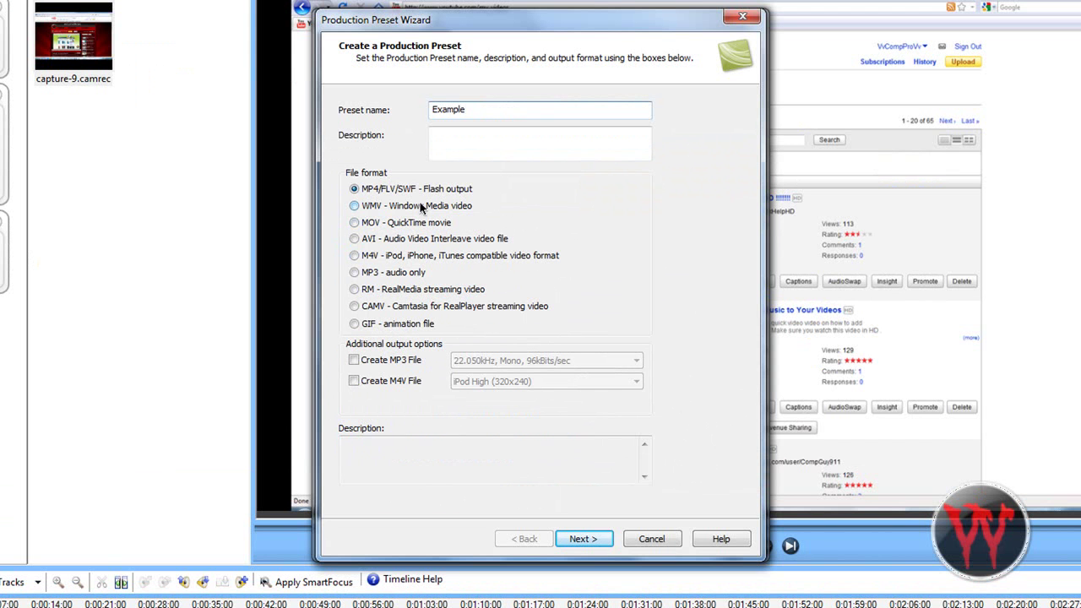
# Give the preset a custom video size of 1280 × 720
pyautogui.click(581, 540)
pyautogui.click(581, 540)
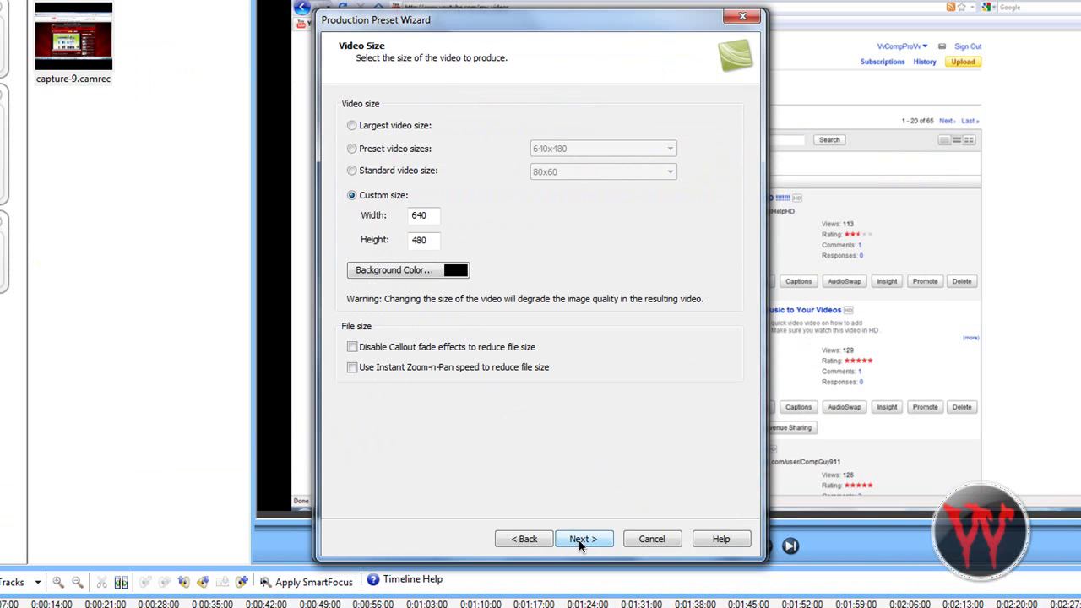
pyautogui.click(423, 216)
pyautogui.moveTo(427, 216); pyautogui.dragTo(361, 215)
pyautogui.write('1')
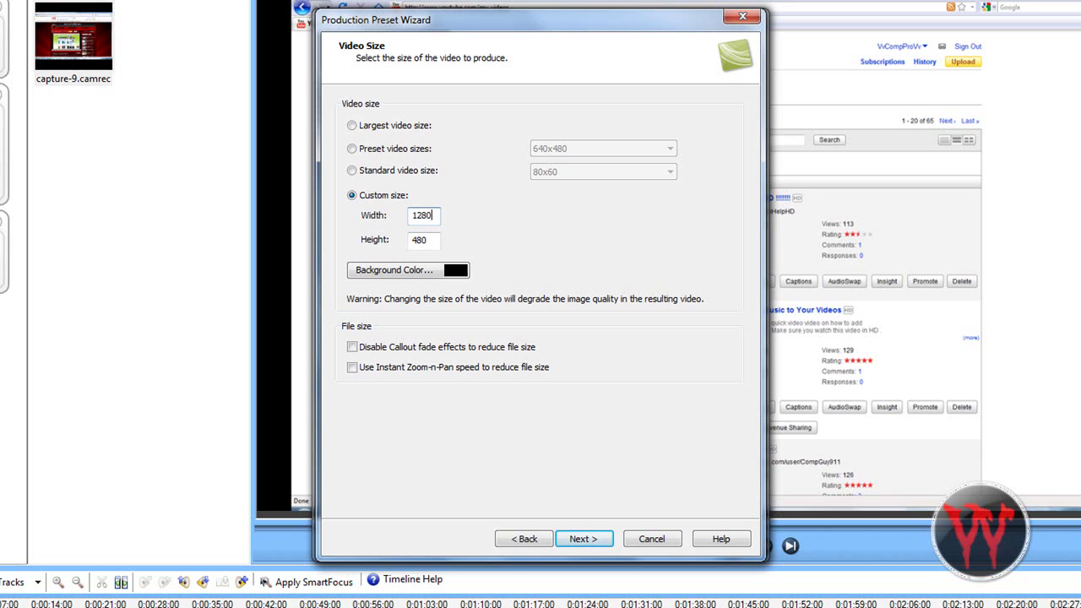
pyautogui.write('280')
pyautogui.press('Tab')
pyautogui.write('1')
pyautogui.write('20')
pyautogui.click(582, 539)
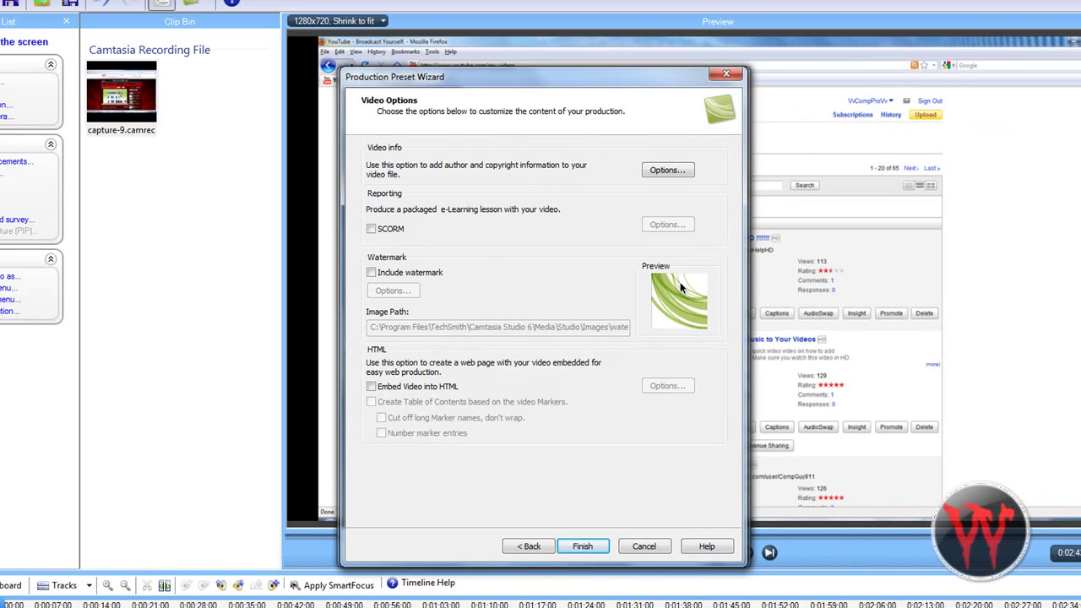
# Enable the preset's watermark and bring up its settings alongside the preview
pyautogui.click(390, 277)
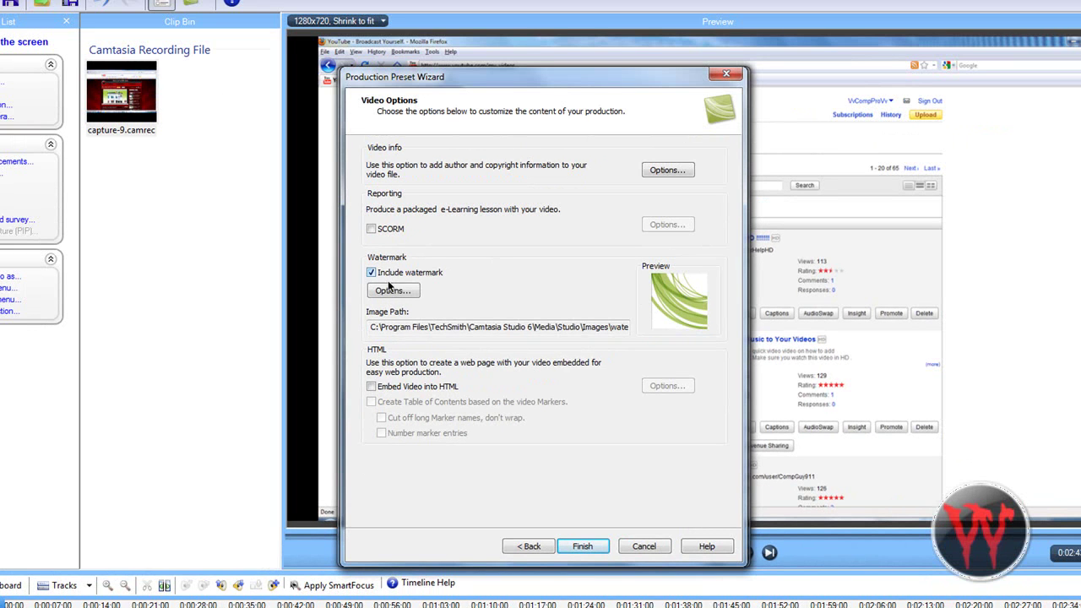
pyautogui.click(391, 291)
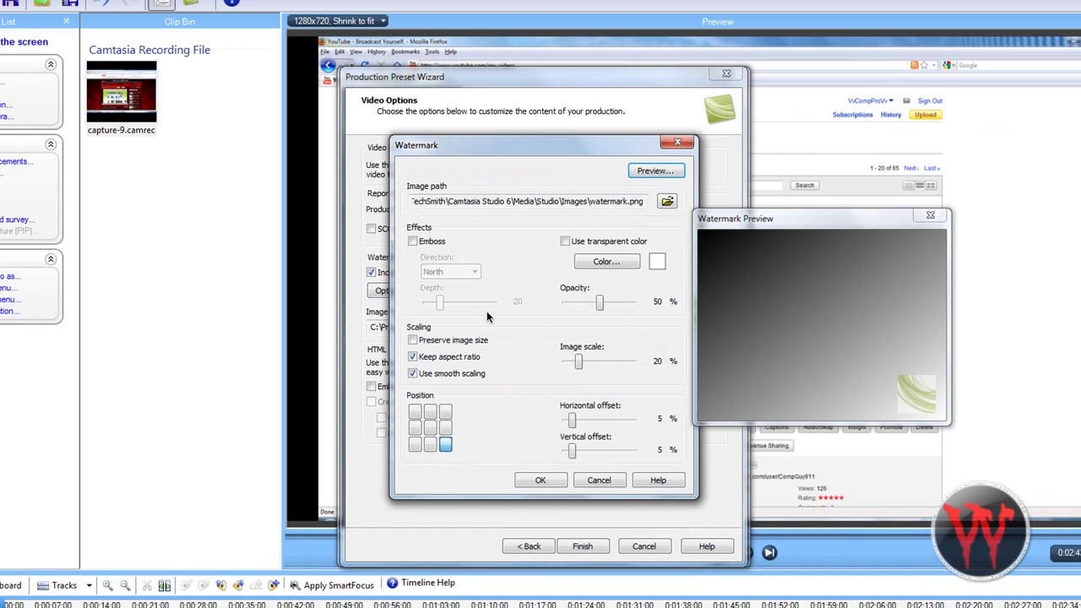
pyautogui.moveTo(738, 222); pyautogui.dragTo(749, 150)
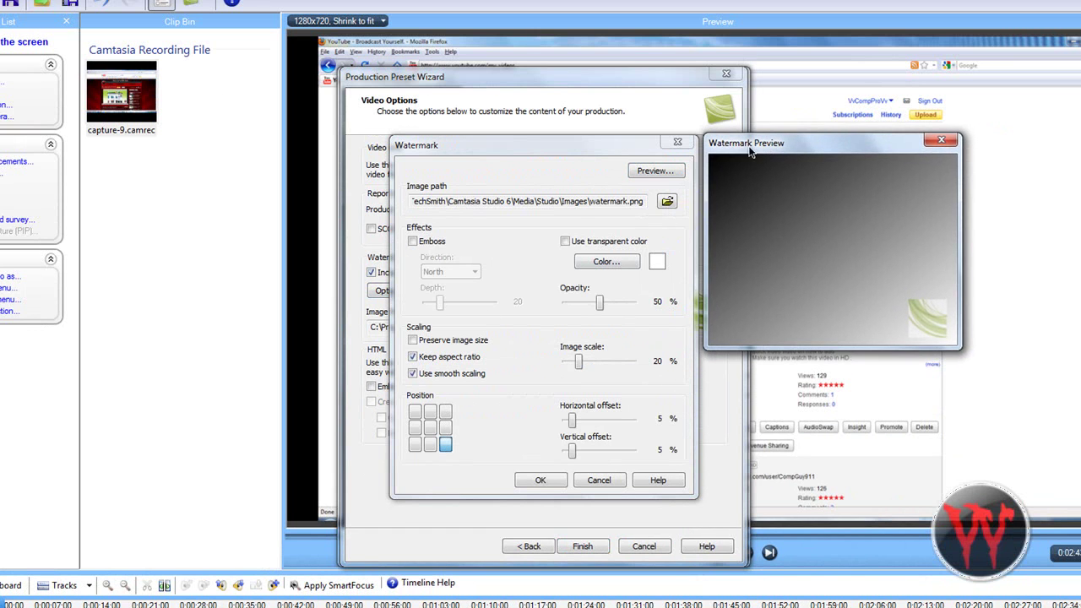
pyautogui.click(650, 171)
pyautogui.click(590, 136)
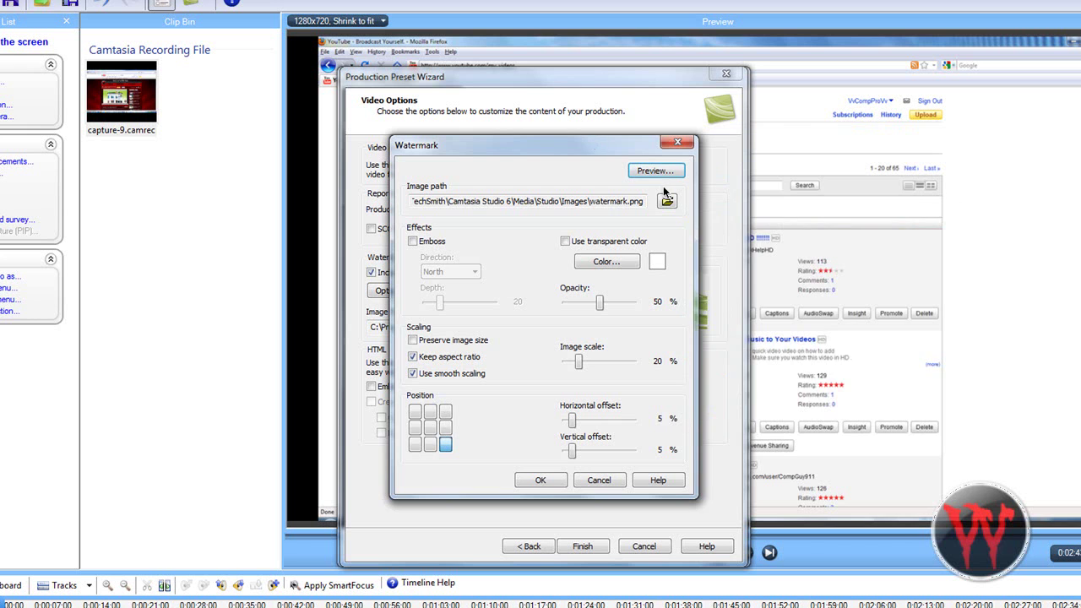
pyautogui.click(656, 171)
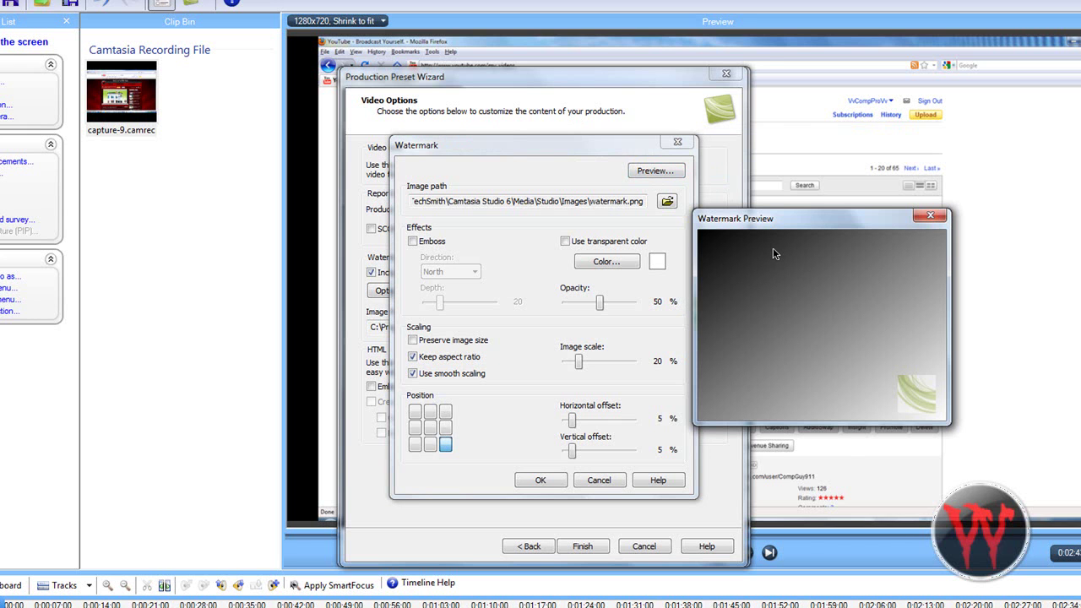
pyautogui.click(675, 207)
# Load Example.png from the Desktop as the watermark image
pyautogui.click(667, 201)
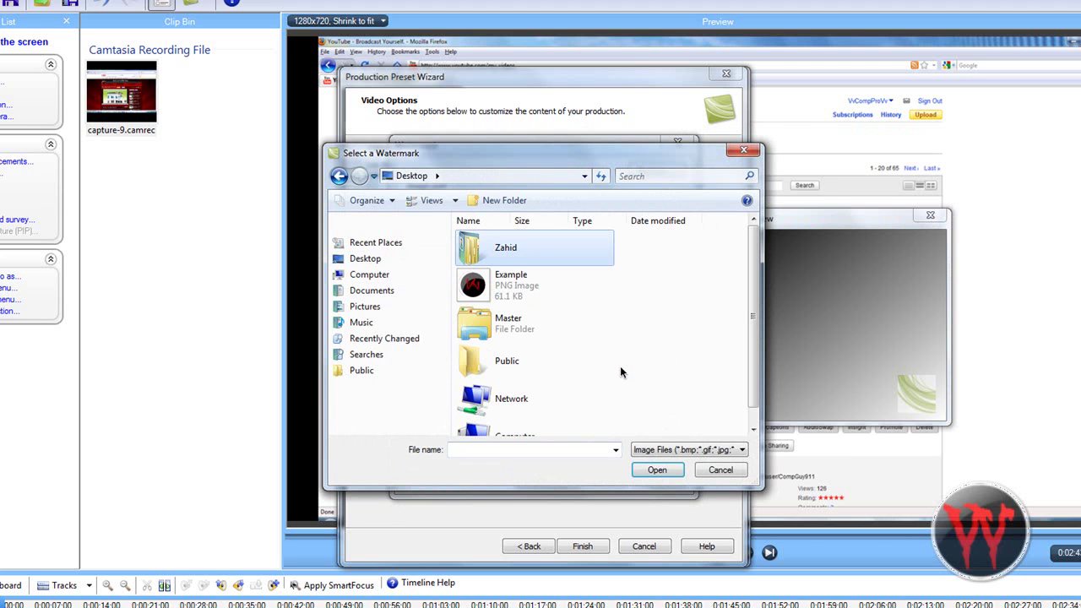
pyautogui.click(537, 292)
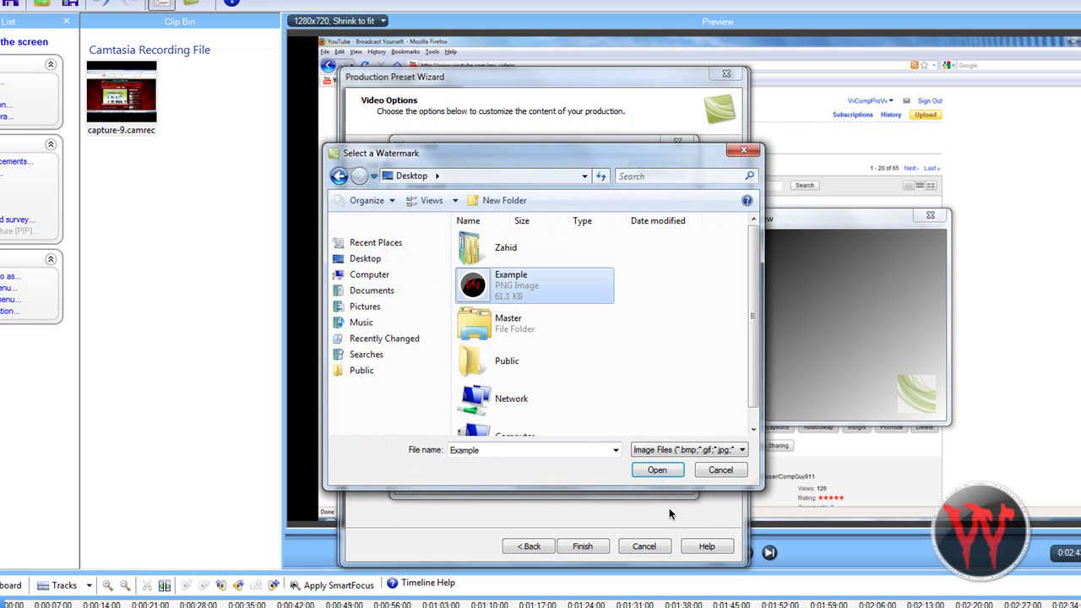
pyautogui.click(658, 470)
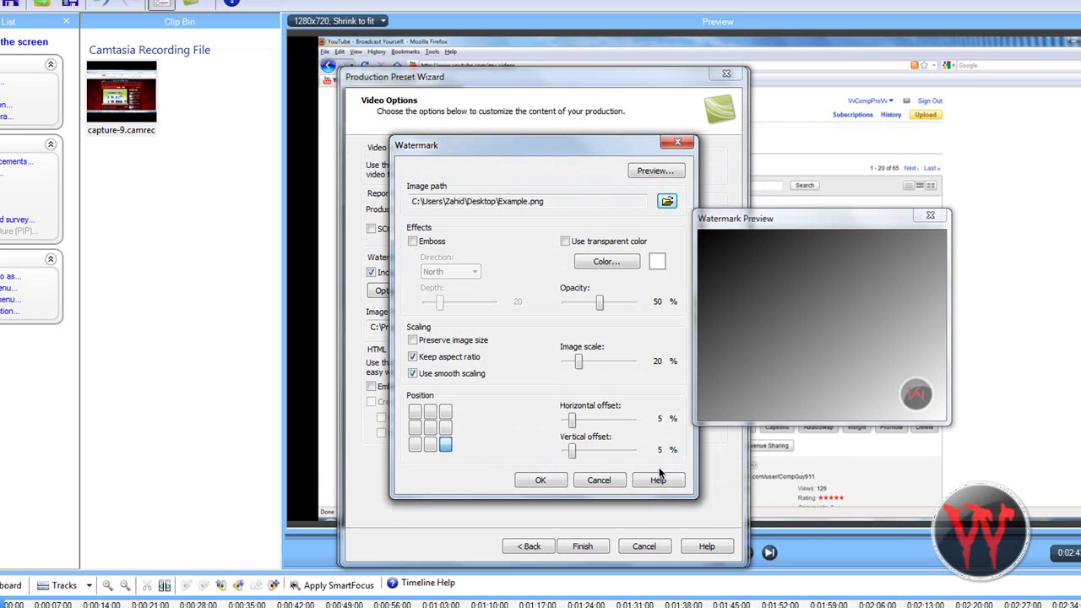
# Set the watermark to 90% opacity and about 22% scale with no emboss, and accept
pyautogui.click(422, 343)
pyautogui.click(428, 343)
pyautogui.moveTo(598, 307); pyautogui.dragTo(627, 307)
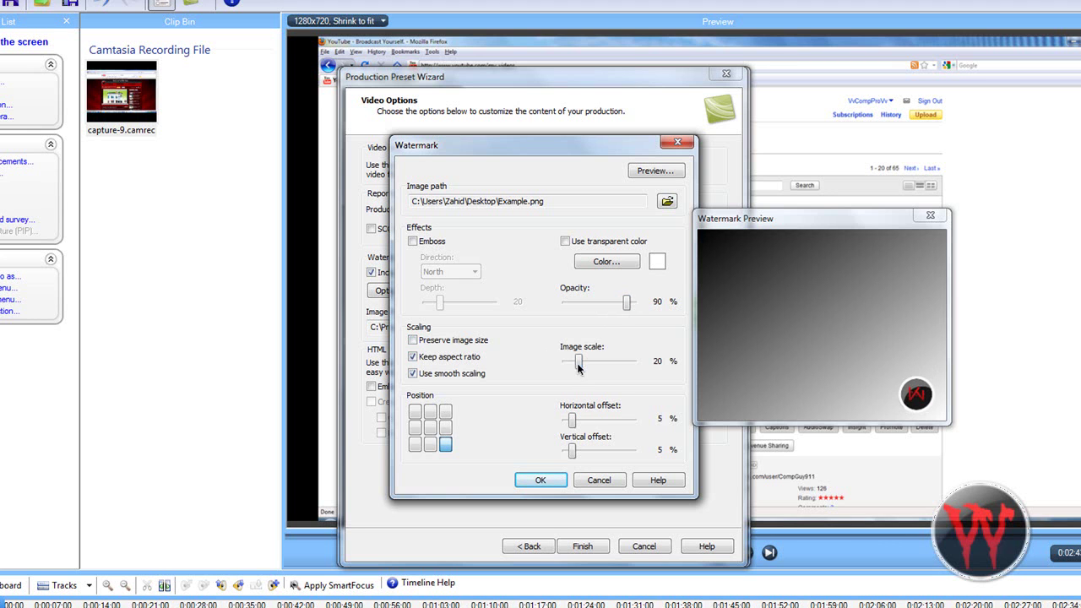
pyautogui.moveTo(578, 365)
pyautogui.mouseDown()
pyautogui.moveTo(622, 359)
pyautogui.moveTo(573, 360)
pyautogui.mouseUp()
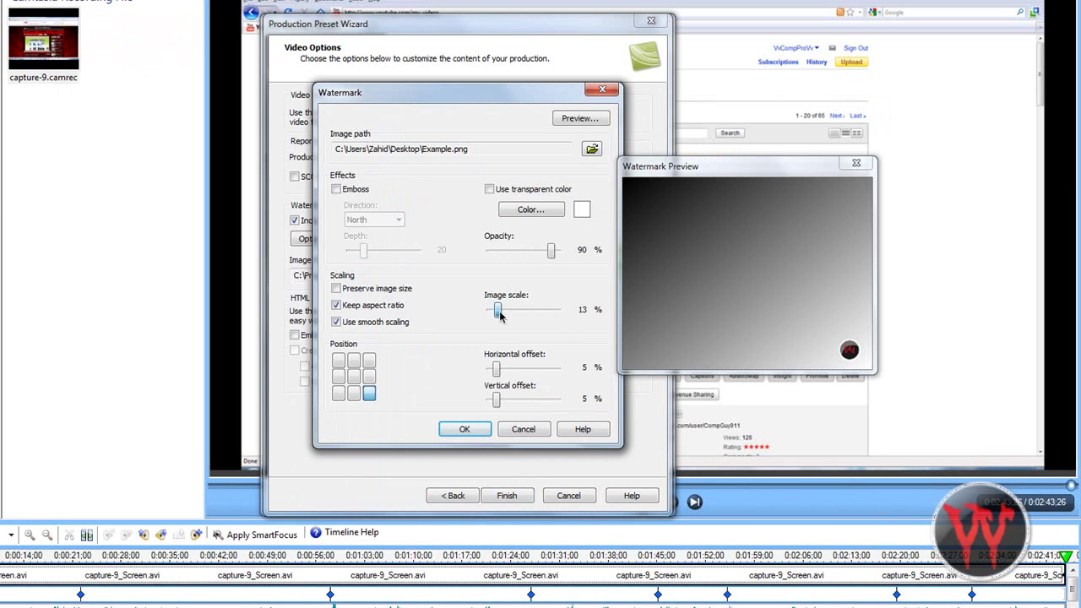
pyautogui.moveTo(497, 311); pyautogui.dragTo(507, 314)
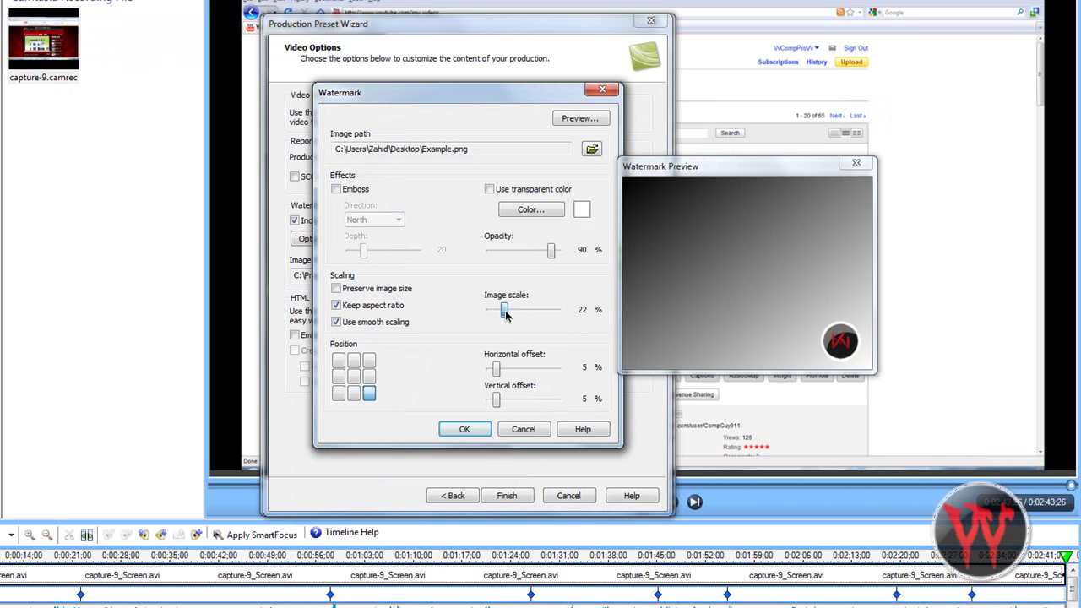
pyautogui.click(357, 191)
pyautogui.click(357, 190)
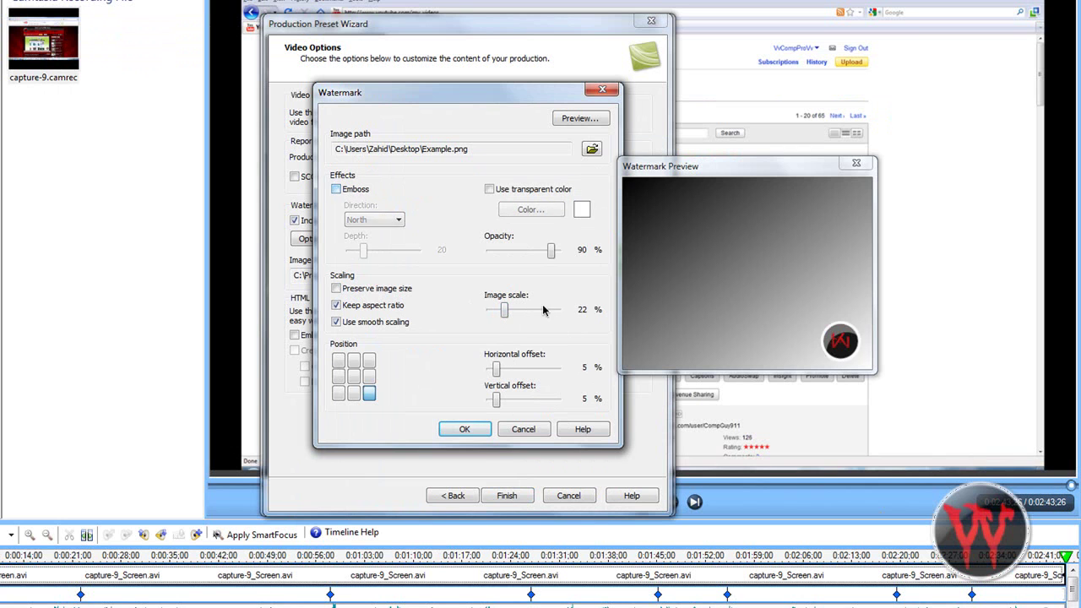
pyautogui.click(592, 93)
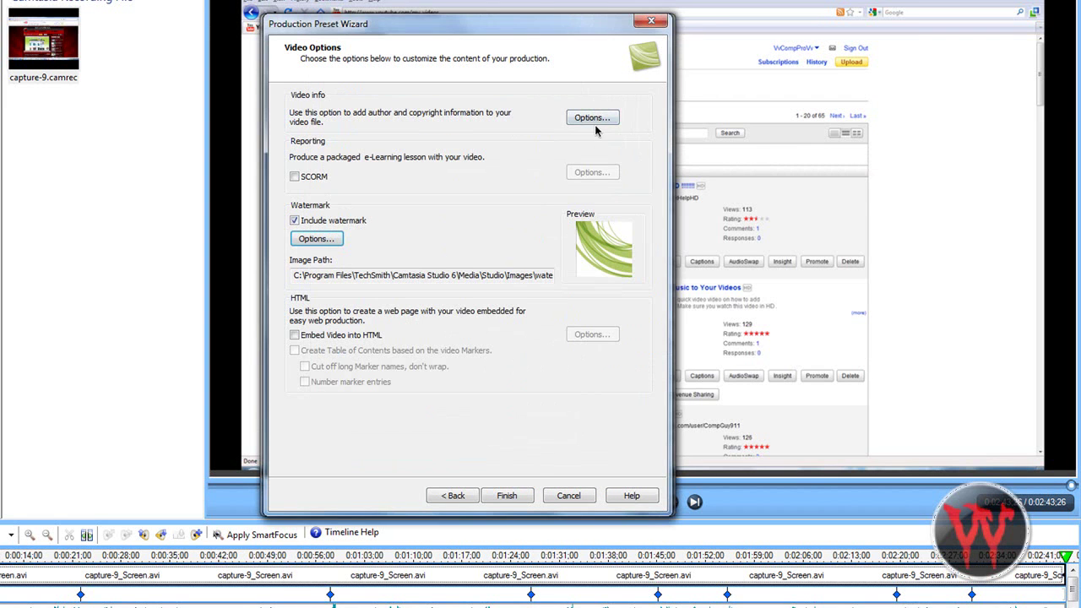
# Close the preset wizard and manager, keeping Youtube HD (1280 × 720 WMV) selected
pyautogui.click(569, 496)
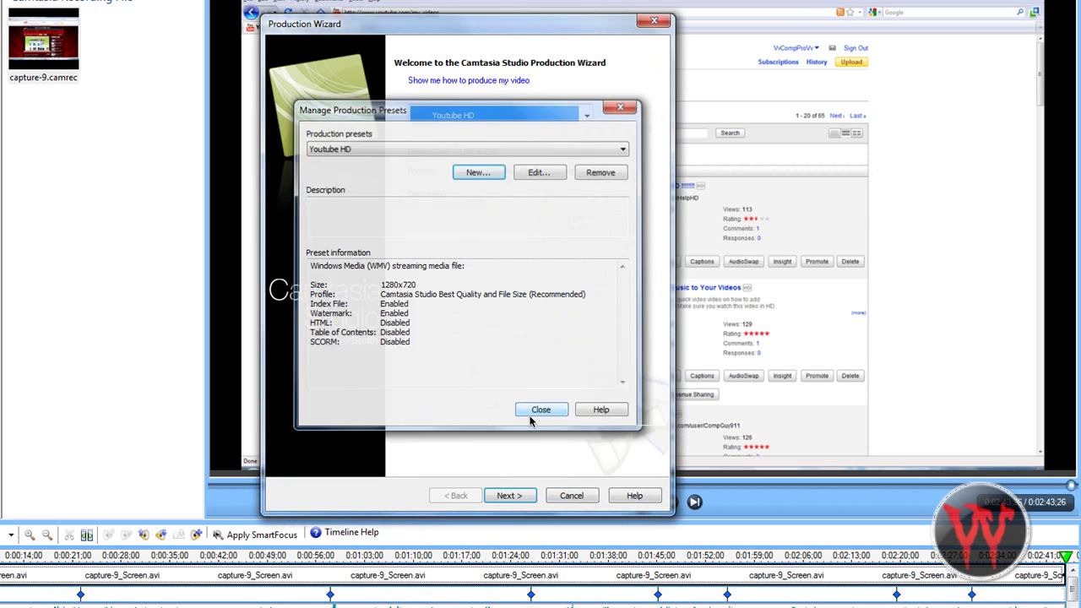
pyautogui.click(550, 409)
pyautogui.click(501, 116)
pyautogui.click(499, 123)
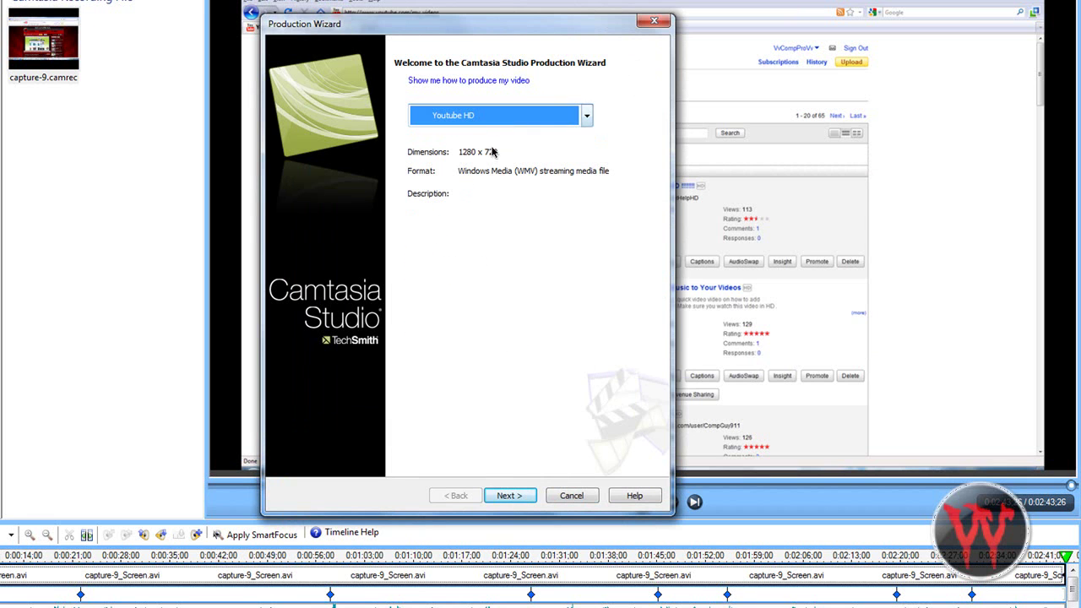